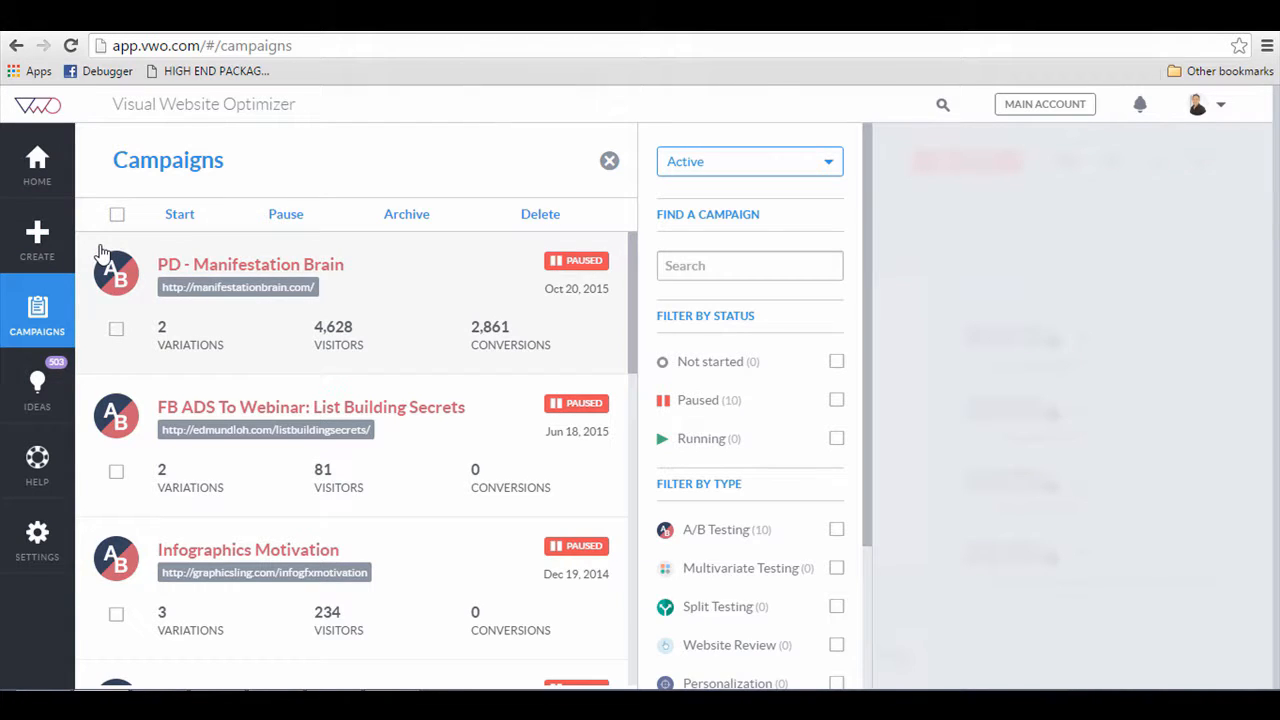
left_click(52, 258)
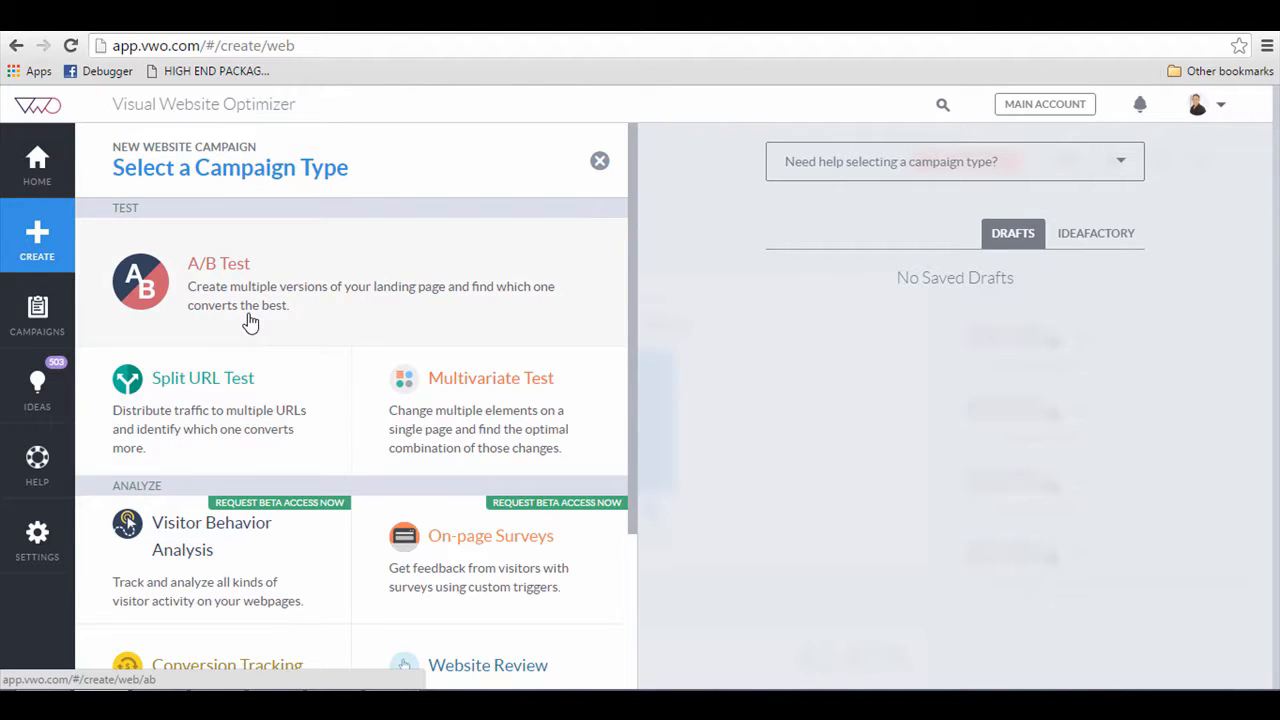
left_click(226, 427)
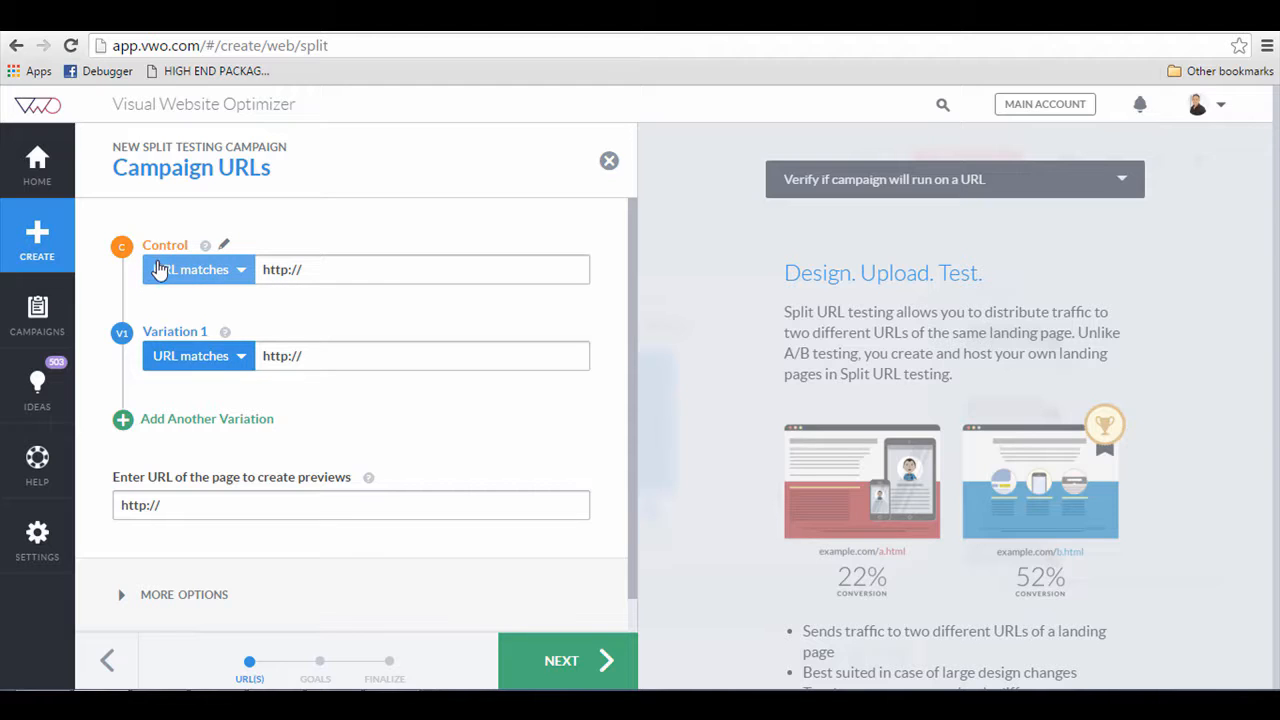
left_click(330, 268)
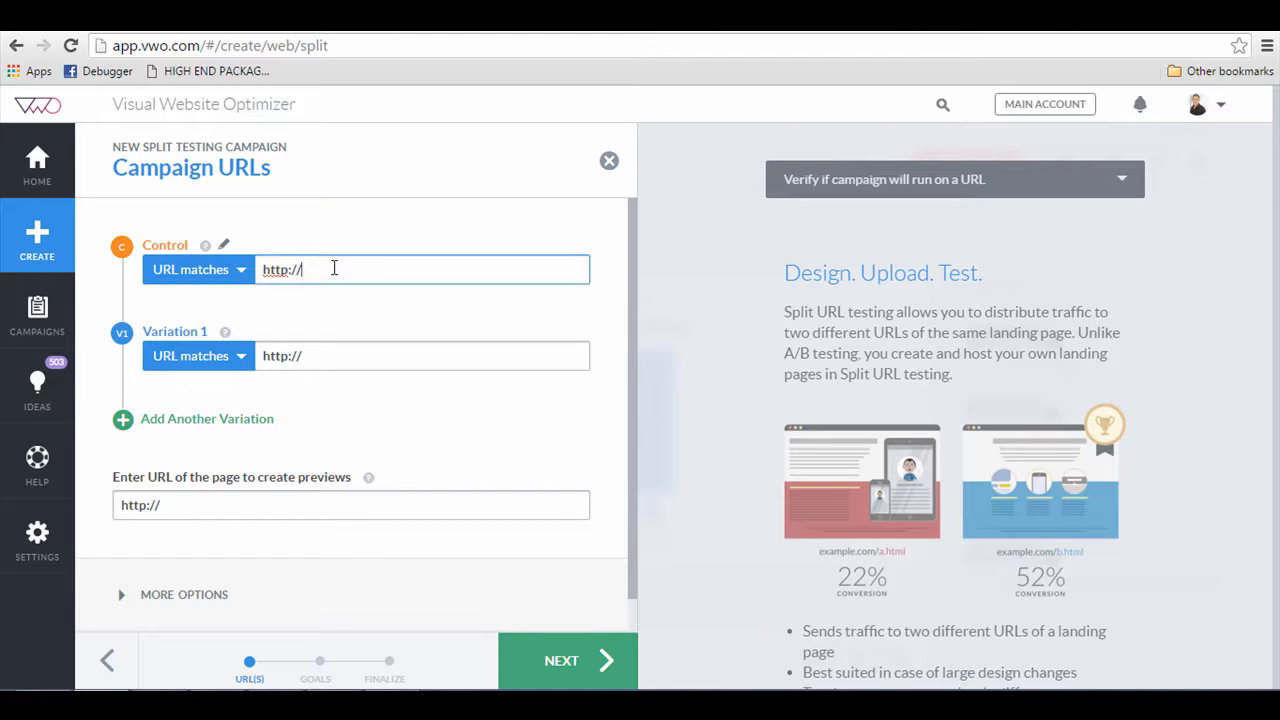
type("ma")
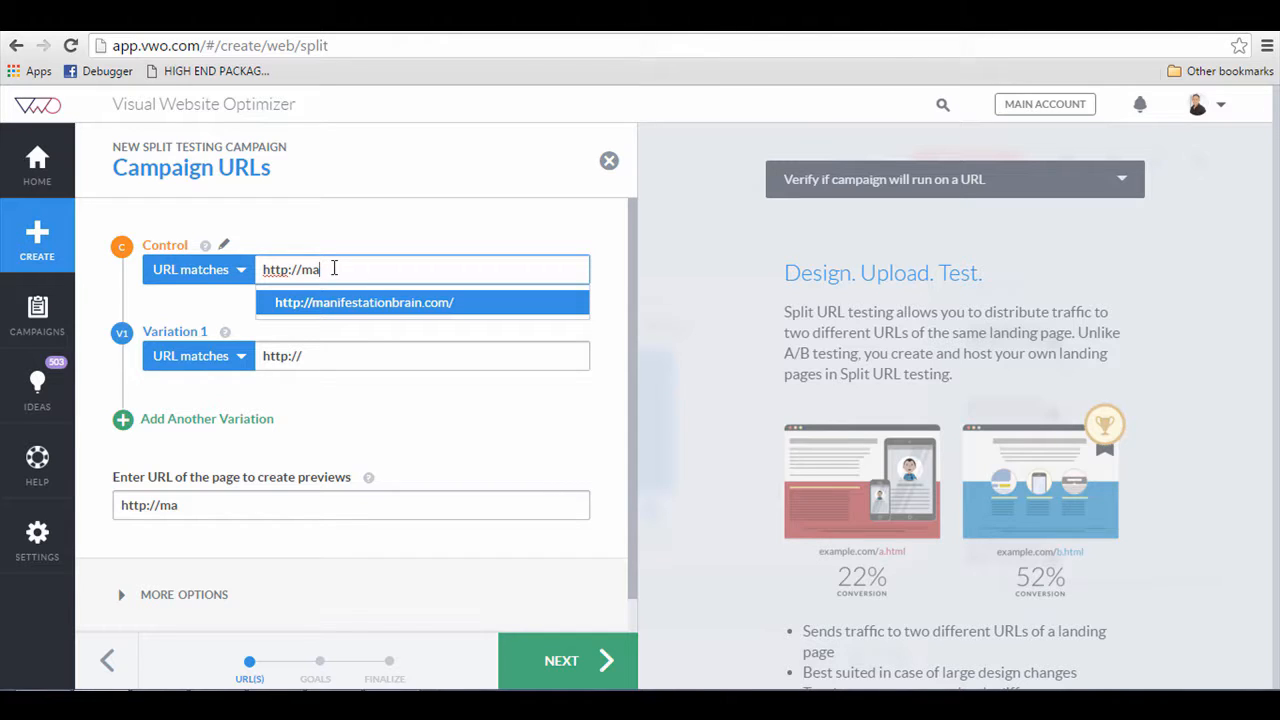
left_click(397, 303)
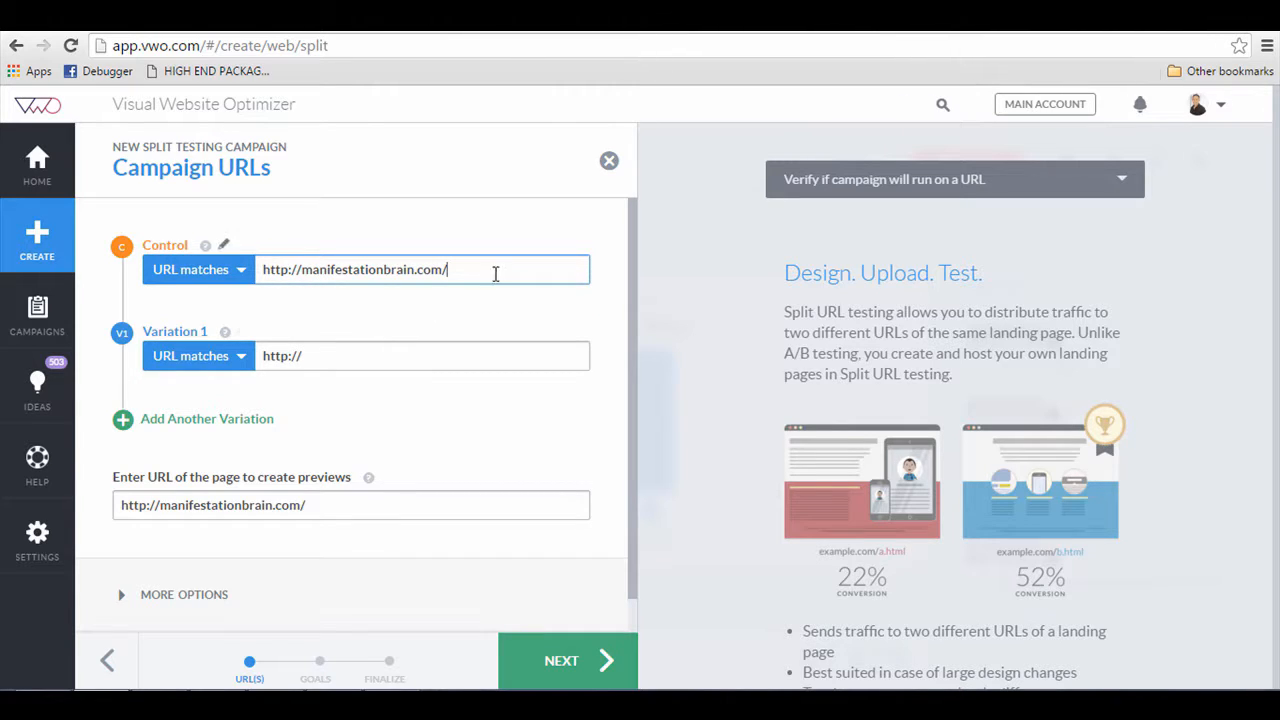
key("ctrl+a")
key("ctrl+c")
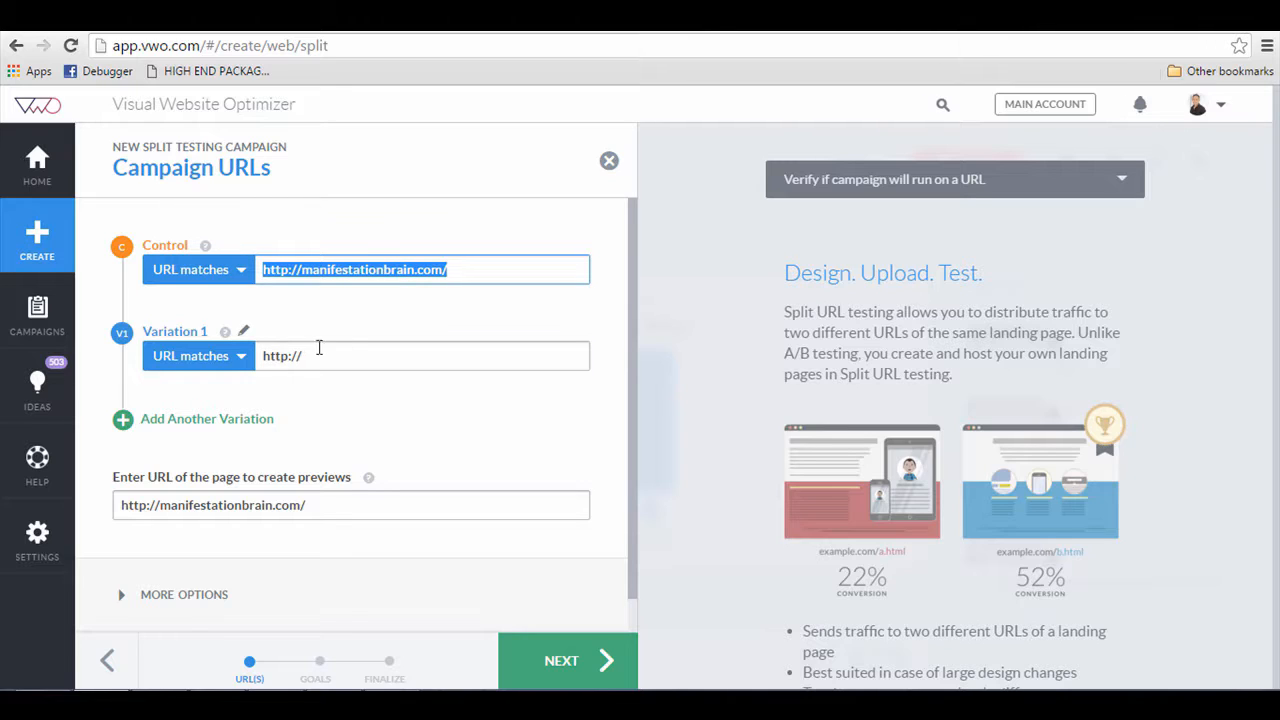
key("Tab")
key("ctrl+v")
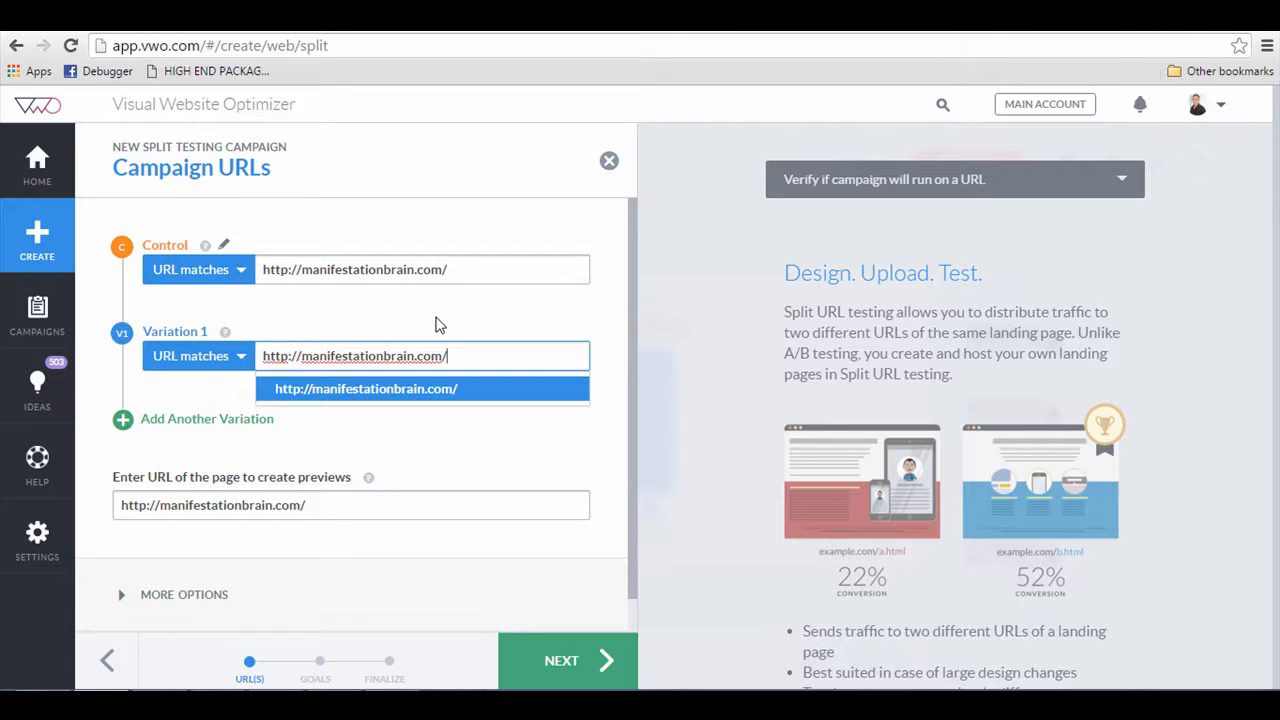
type("index2.")
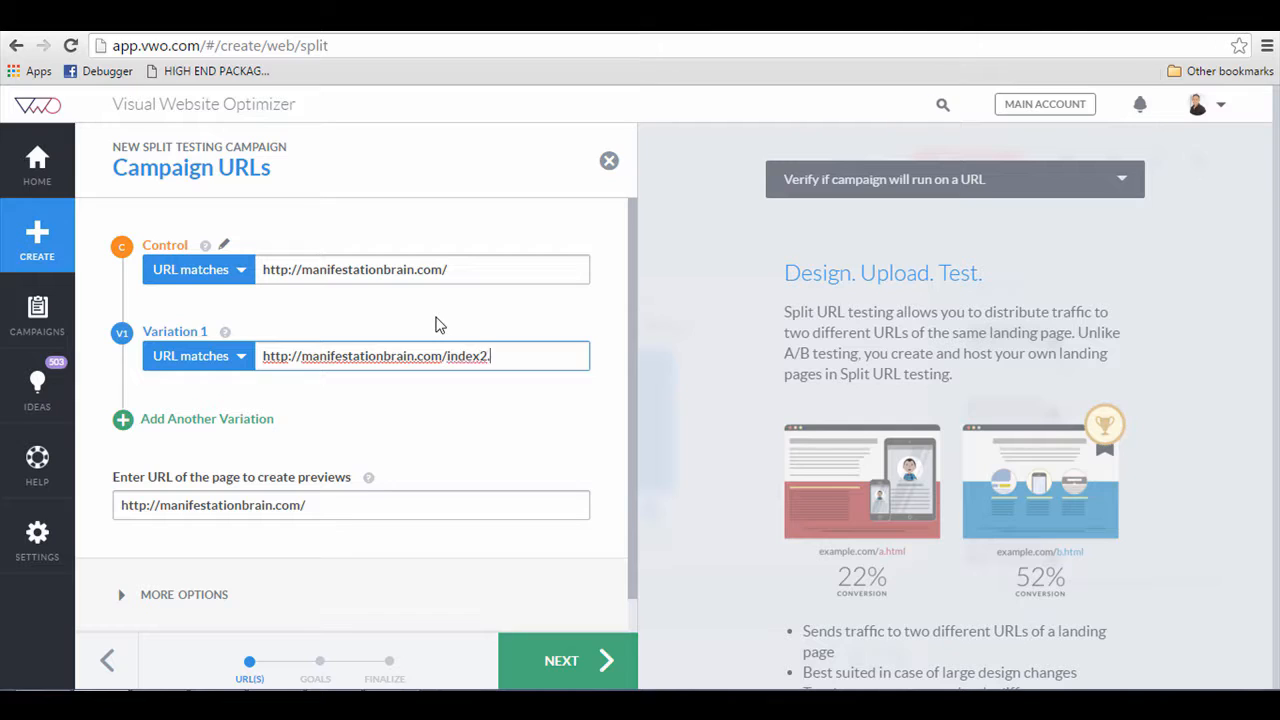
type("htm")
left_click(484, 408)
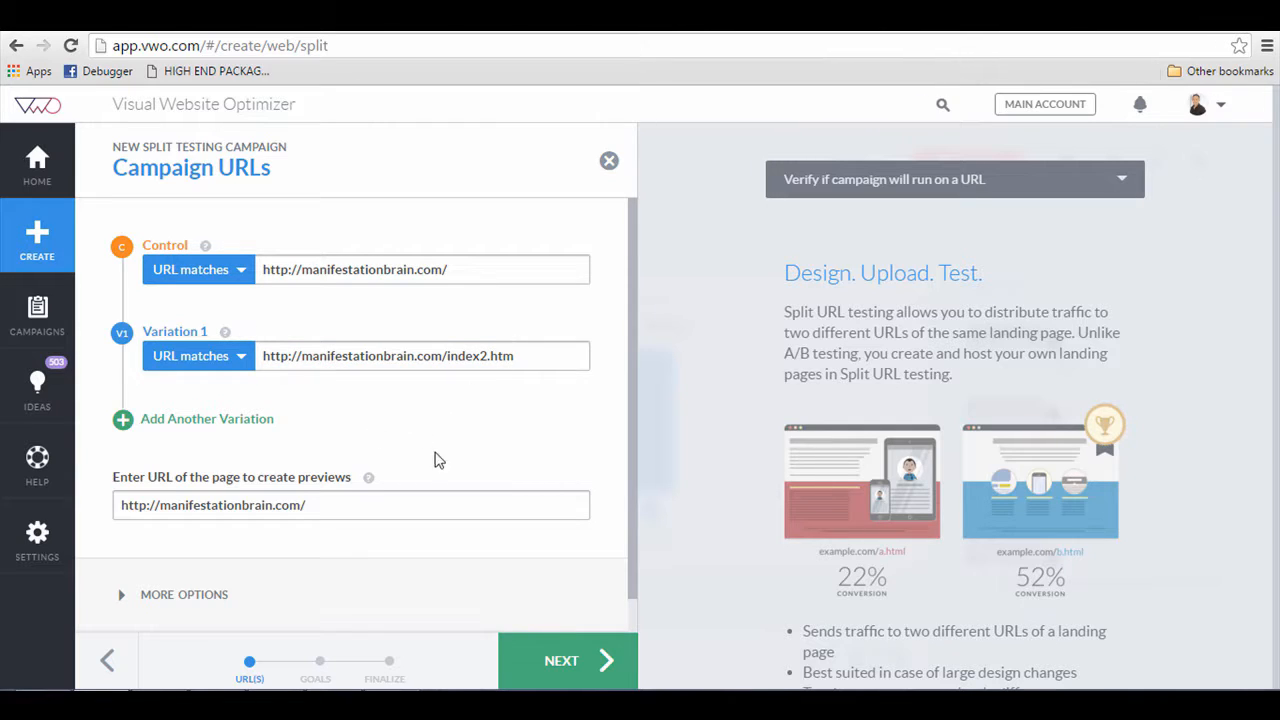
Step: Review the additional URL options and continue to the conversion goals step
scroll(363, 428, "down", 1)
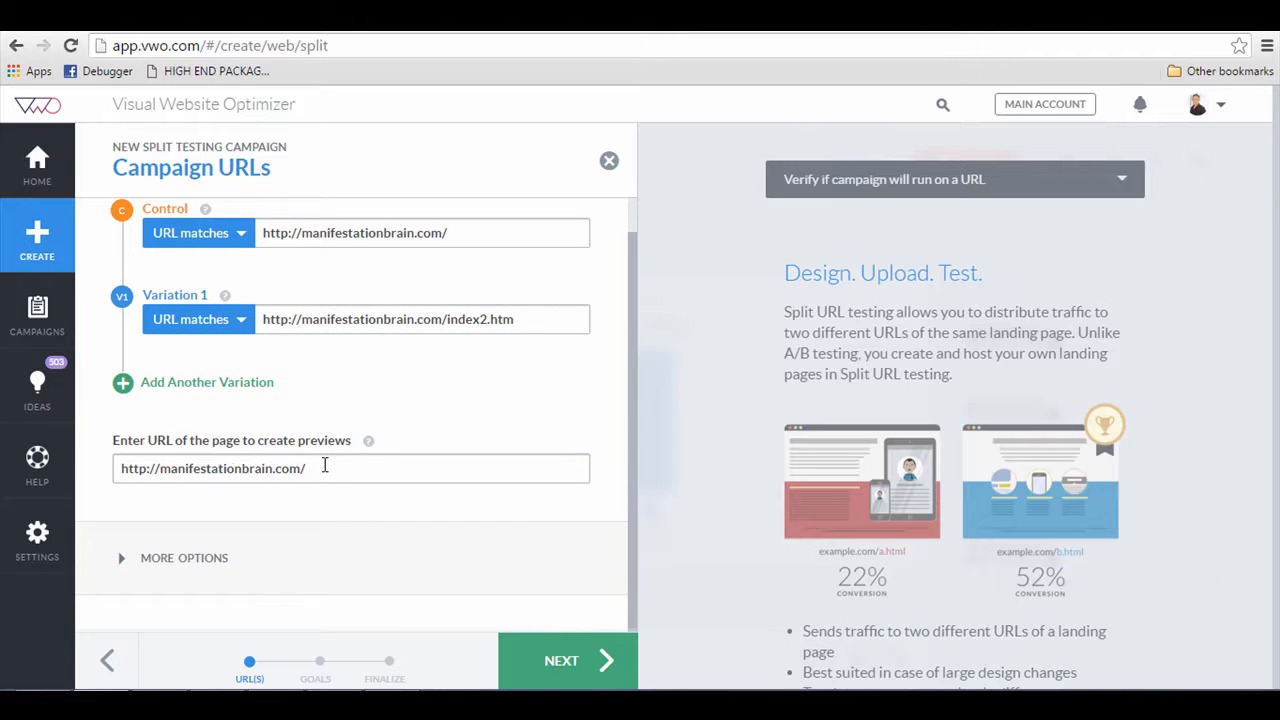
mouse_move(366, 447)
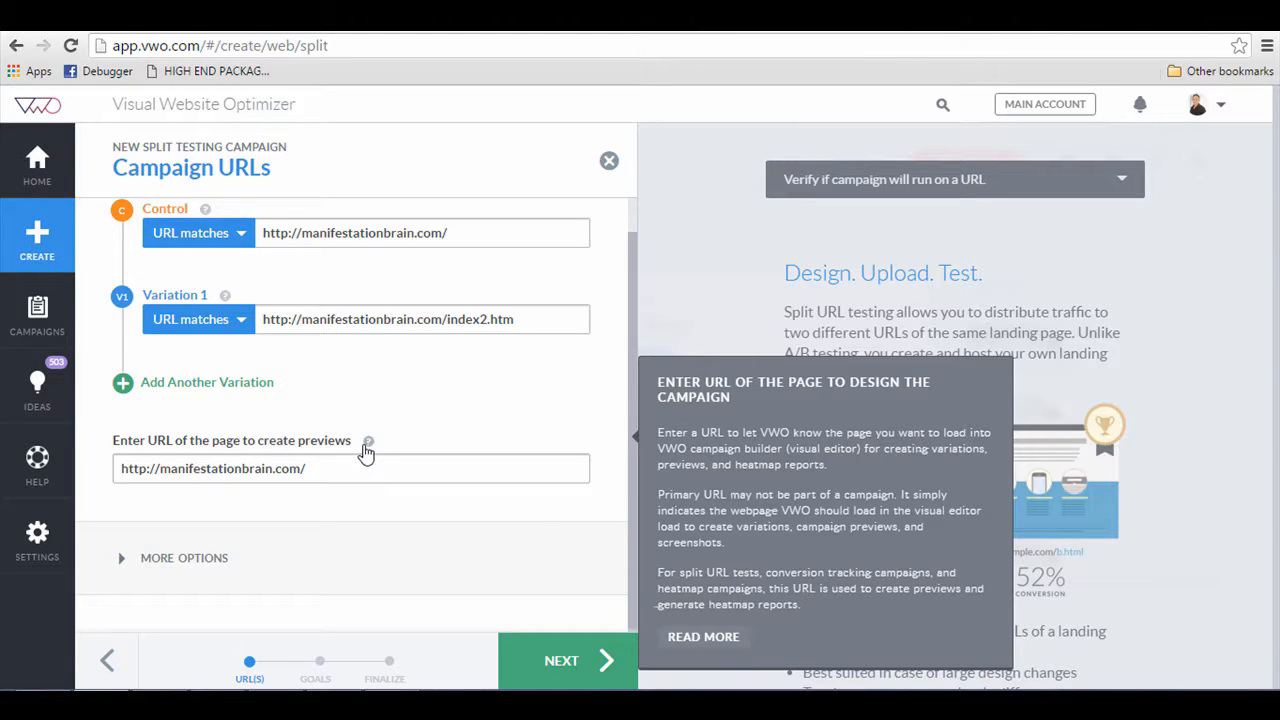
left_click(181, 565)
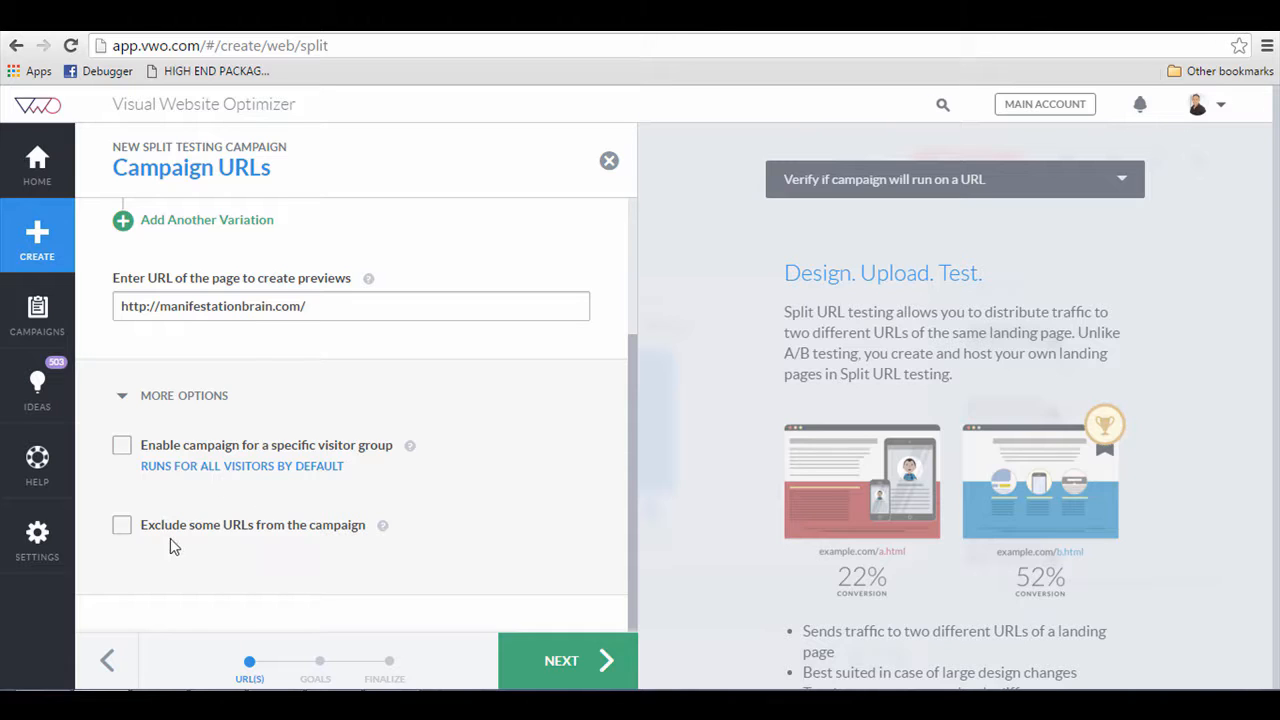
left_click(573, 667)
scroll(466, 429, "up", 2)
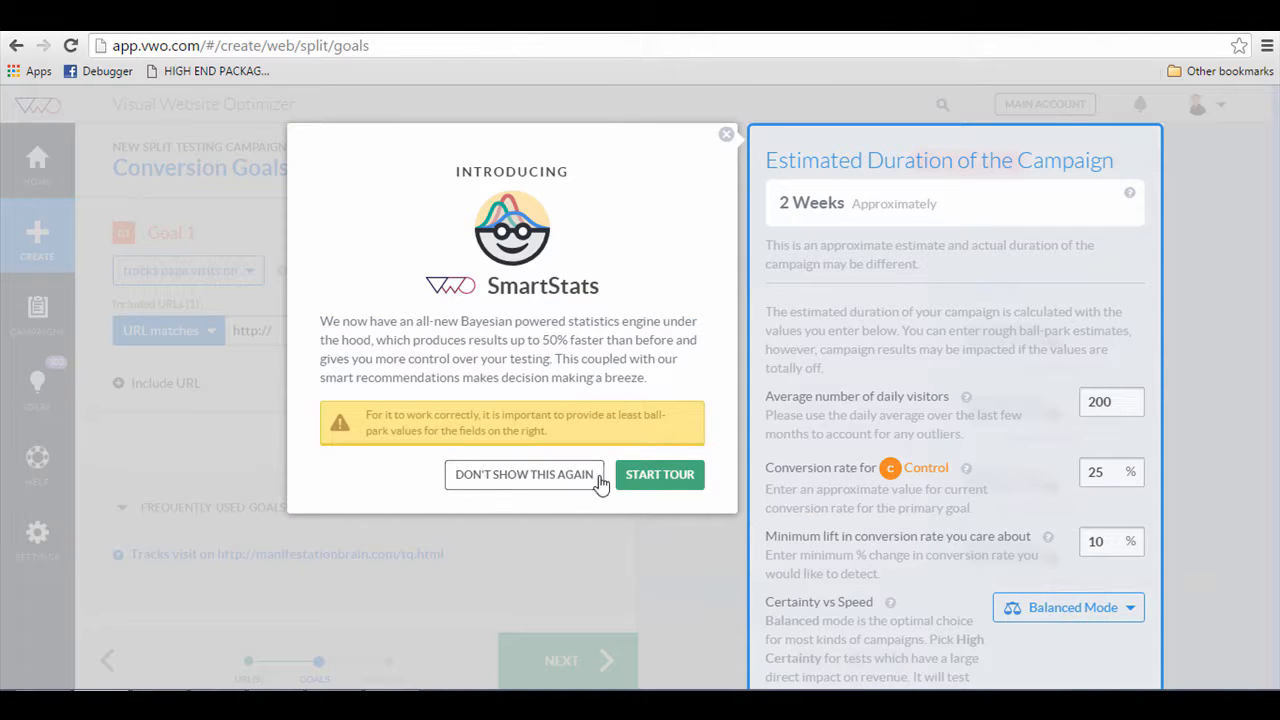
left_click(598, 478)
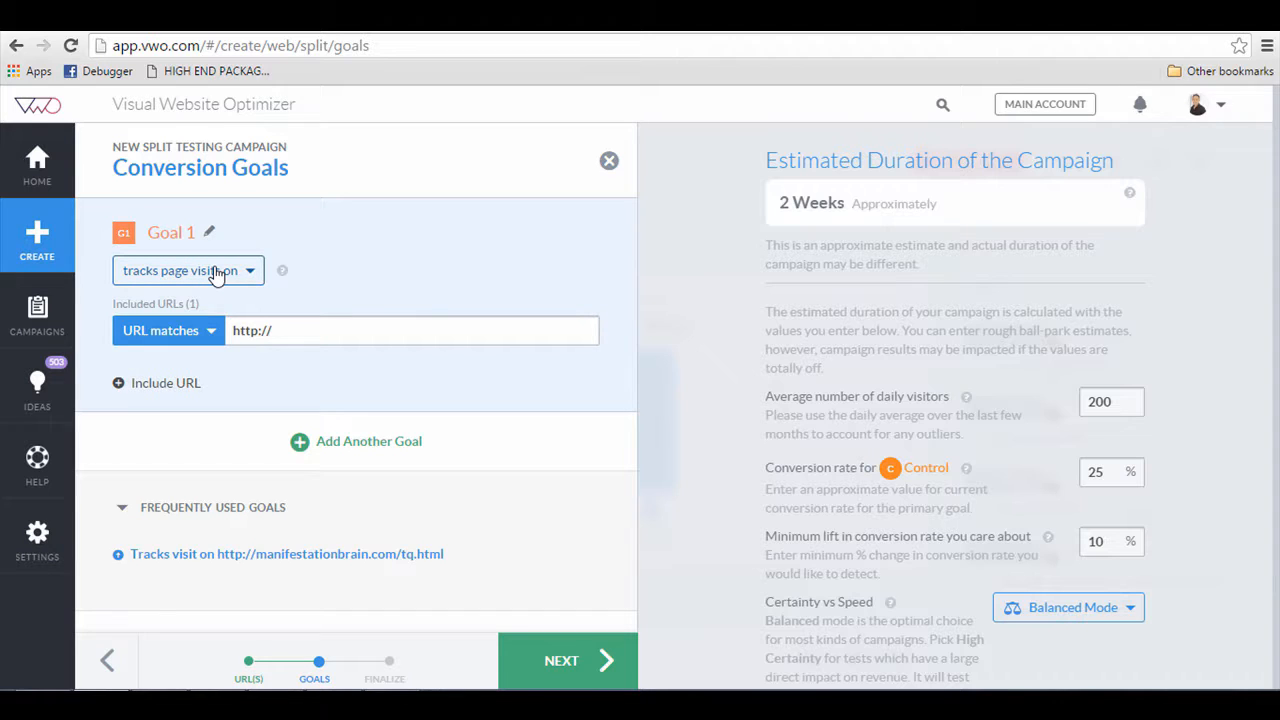
left_click(216, 276)
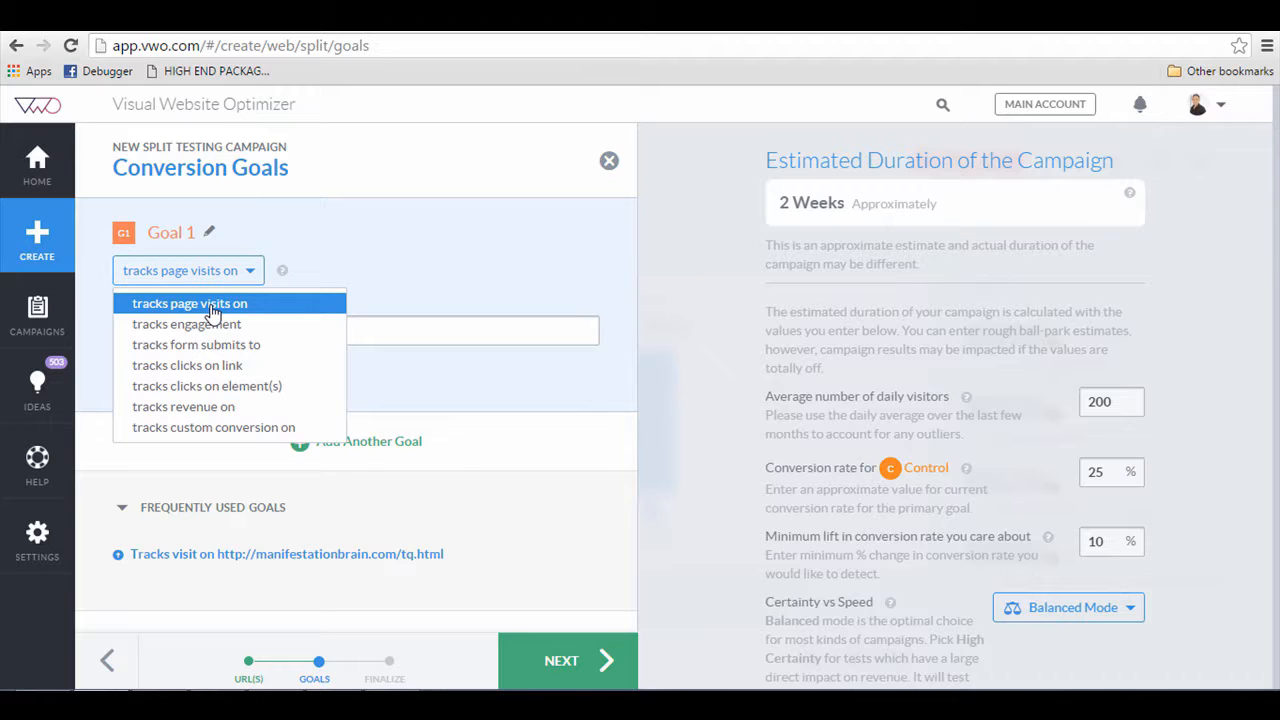
left_click(213, 304)
left_click(324, 334)
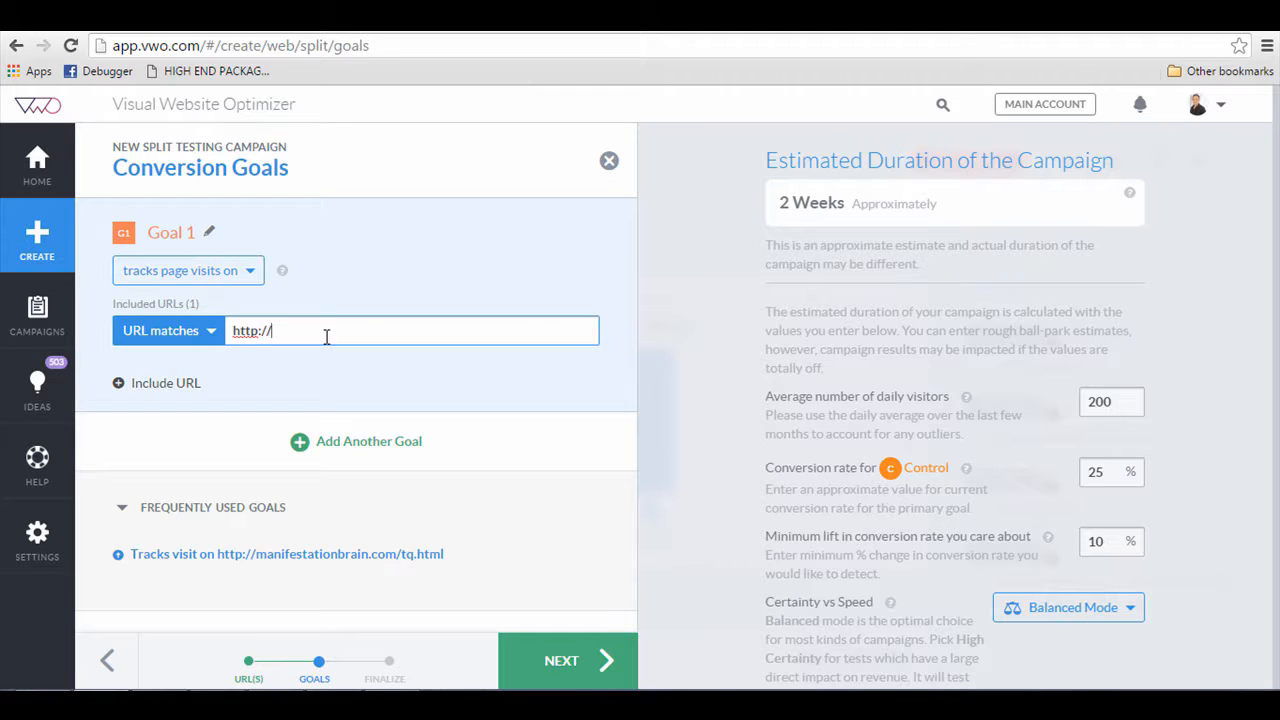
left_click(266, 555)
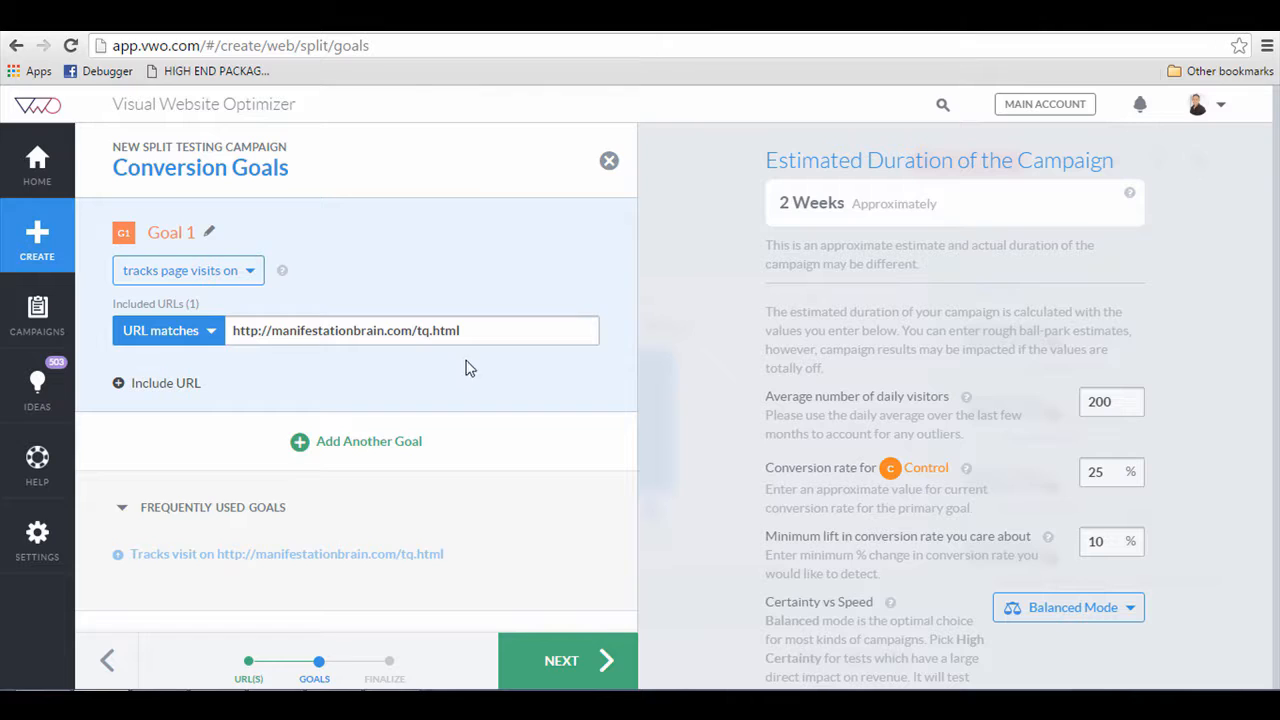
left_click(469, 329)
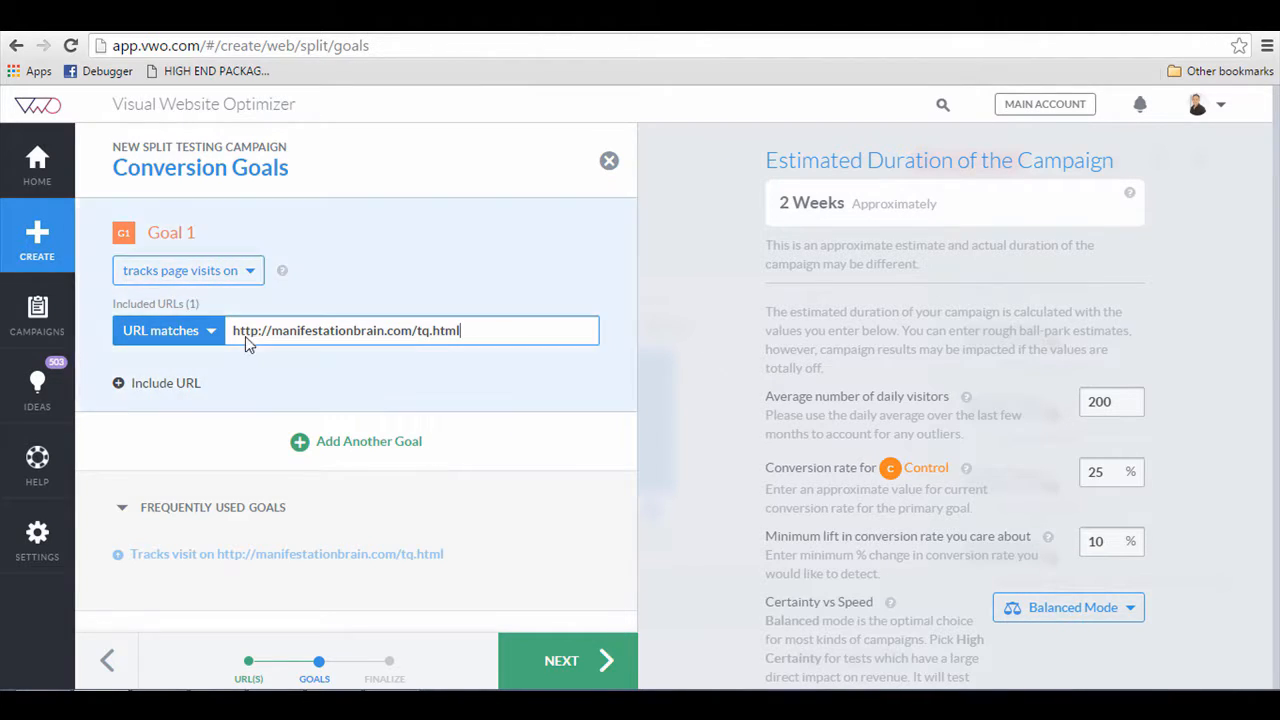
left_click(346, 452)
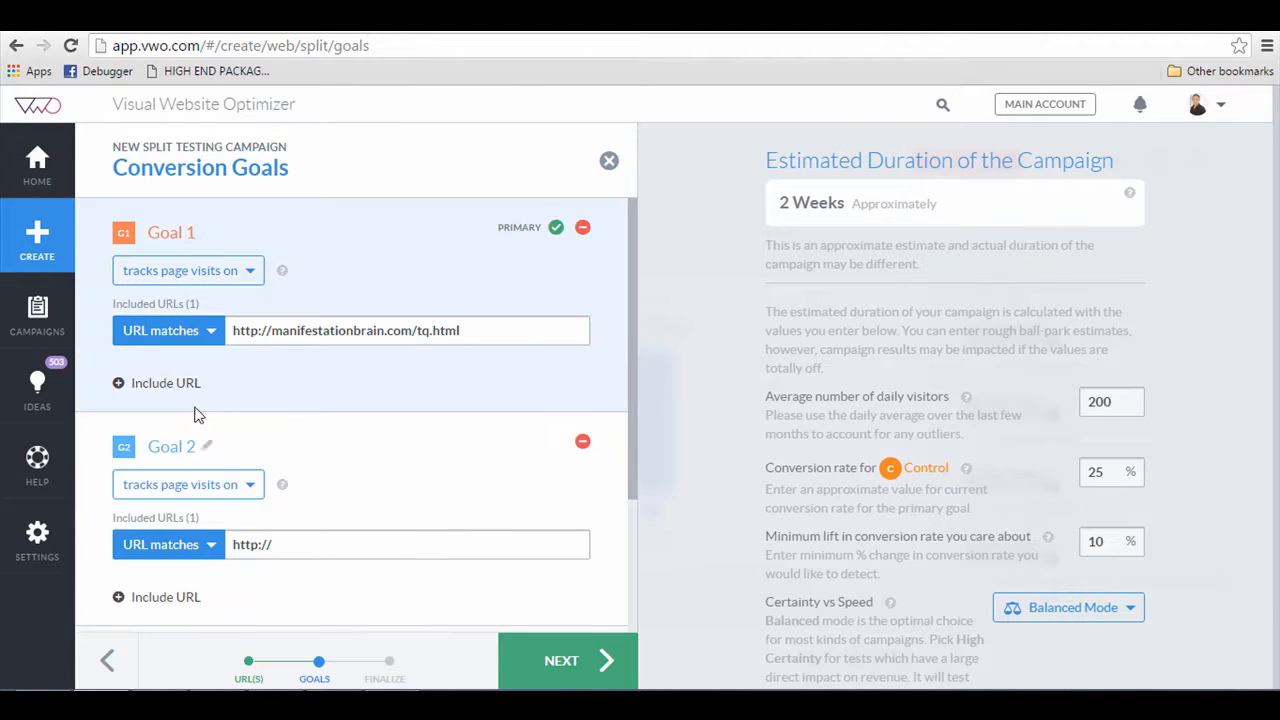
left_click(210, 486)
scroll(203, 530, "down", 1)
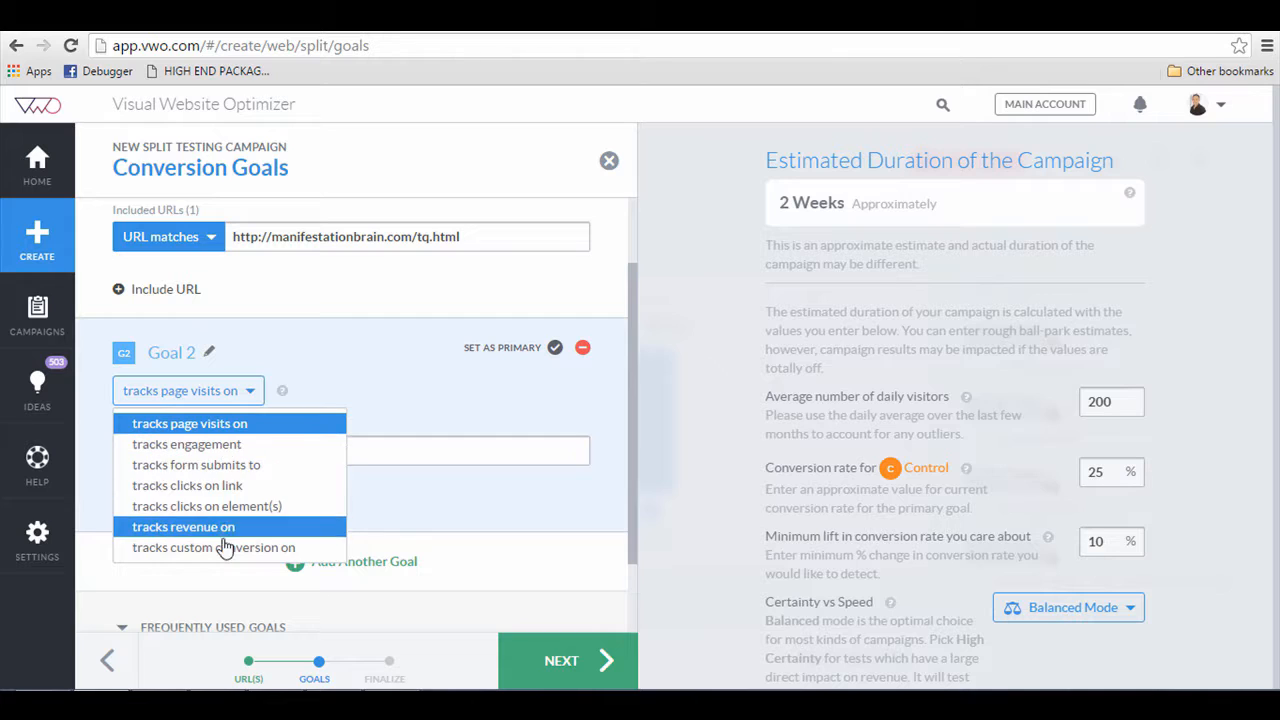
left_click(558, 366)
left_click(581, 351)
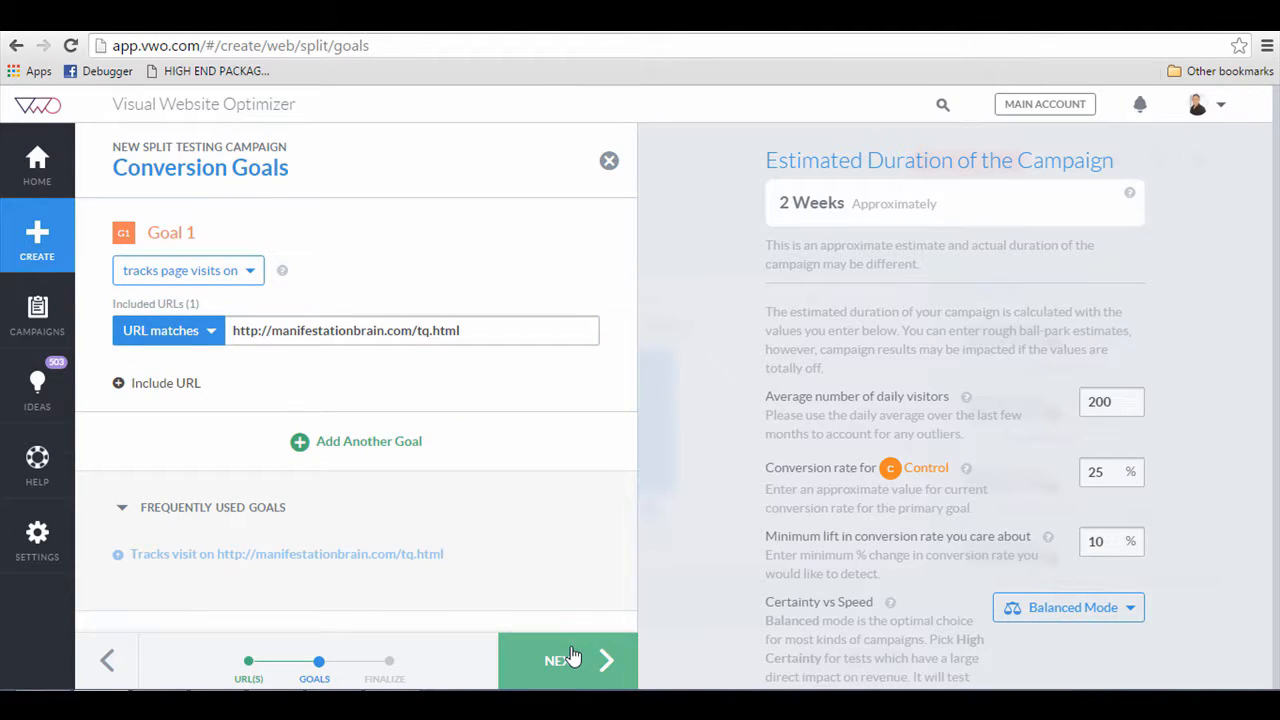
Step: Continue to campaign settings and name the campaign Manifestation Brain - Split Test
left_click(572, 655)
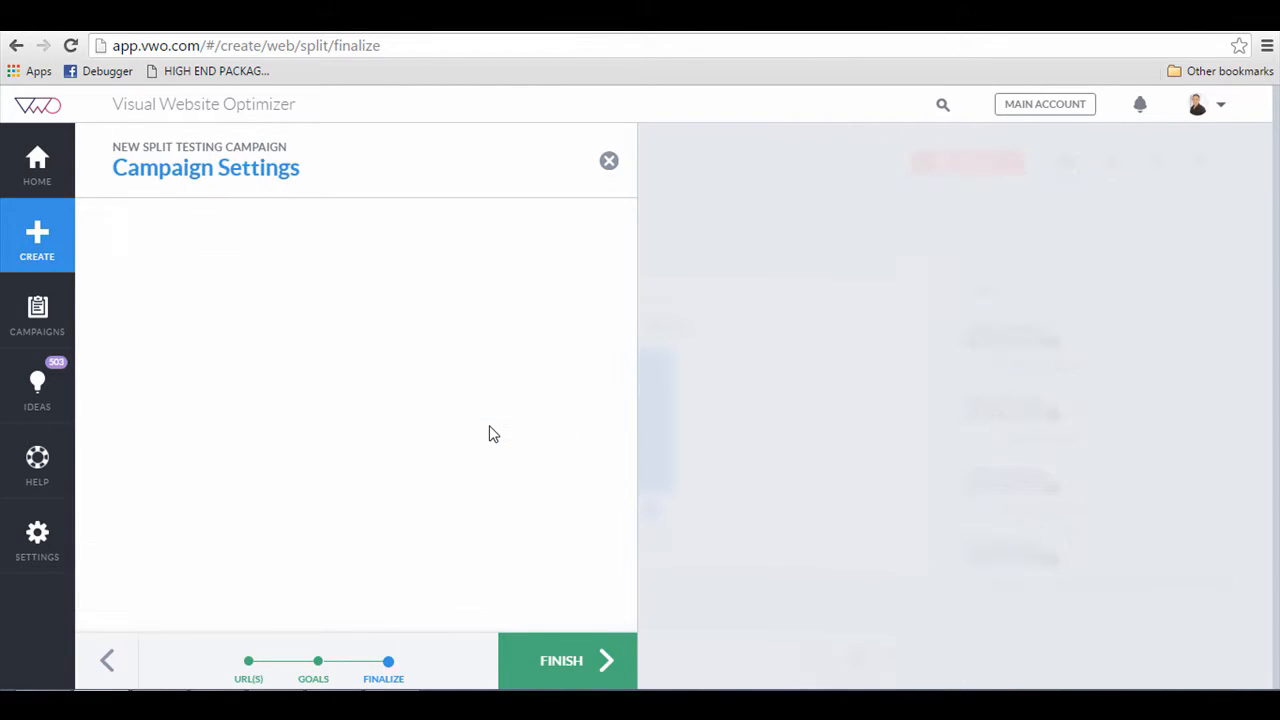
triple_click(296, 284)
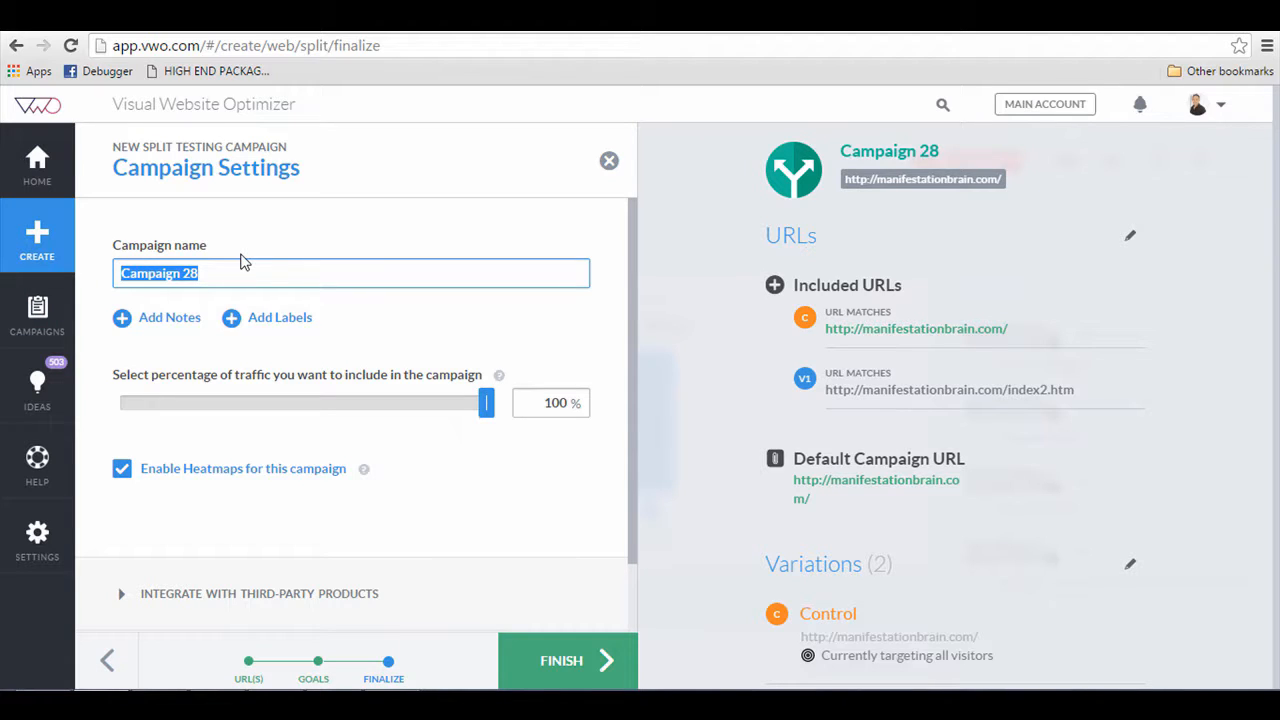
type("PD -")
key("BackSpace")
key("BackSpace")
type("M")
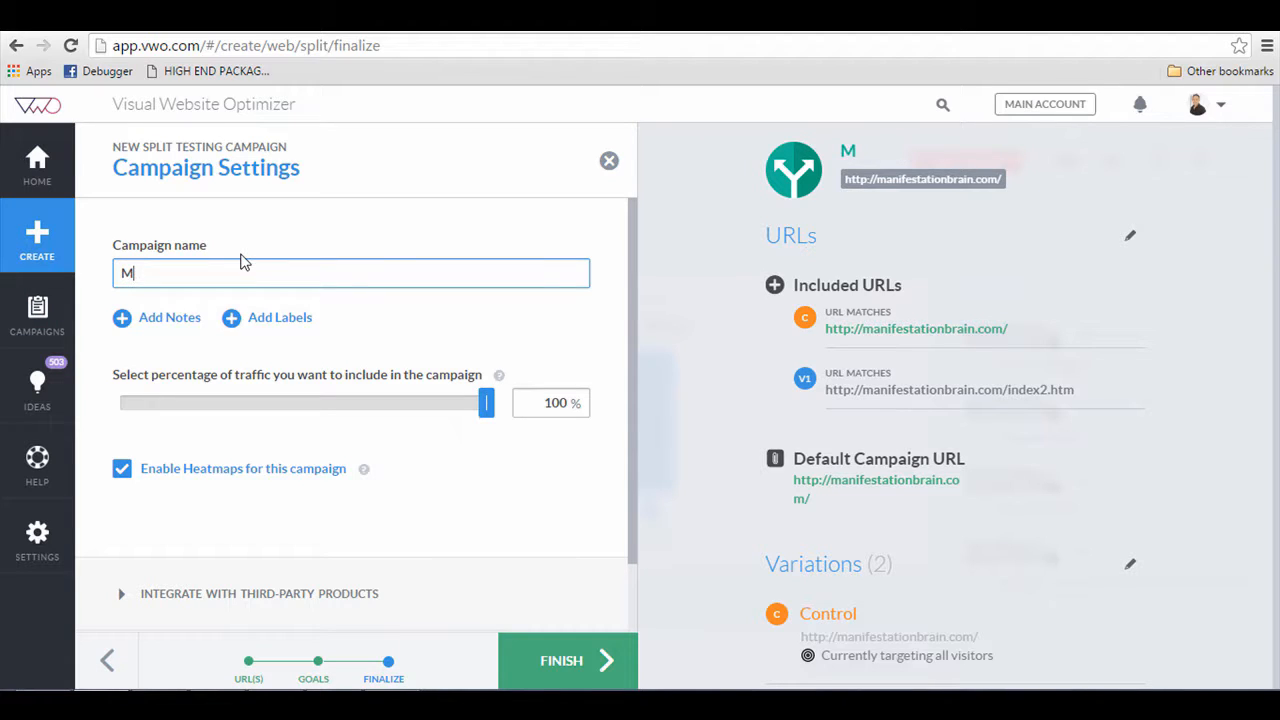
type("anifesta")
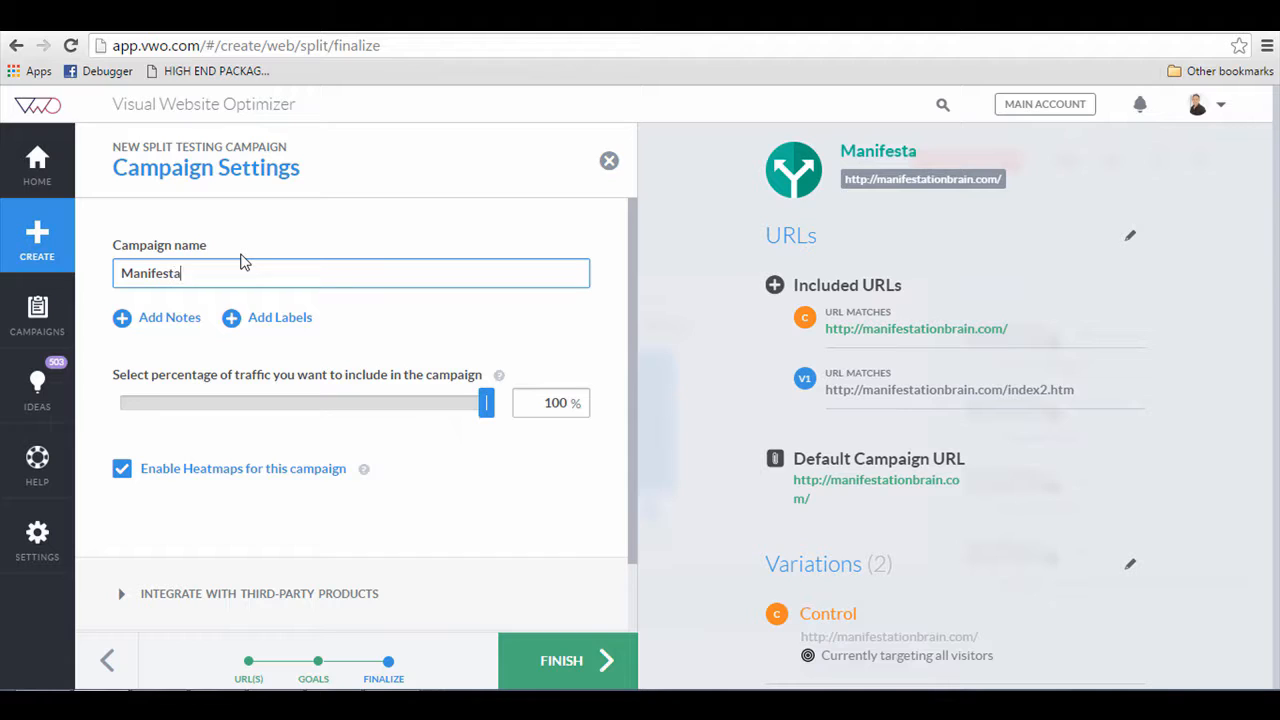
type("tion Brain - Sp")
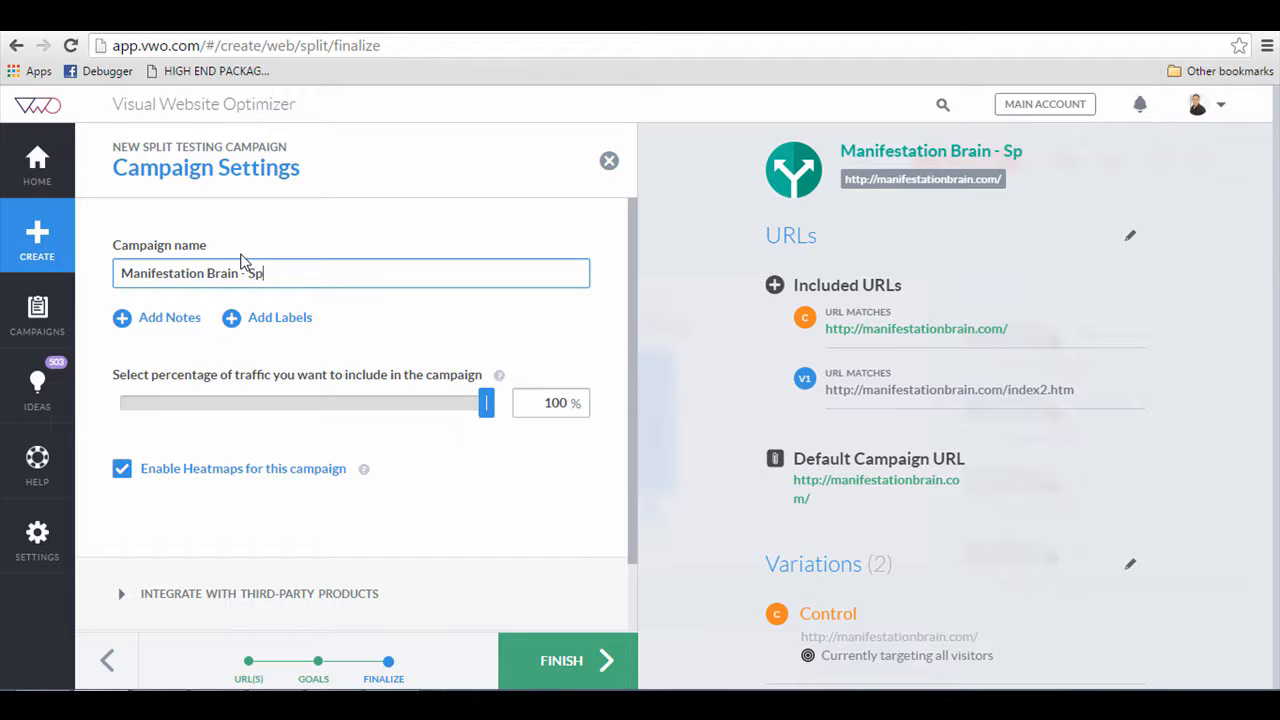
type("lit Test")
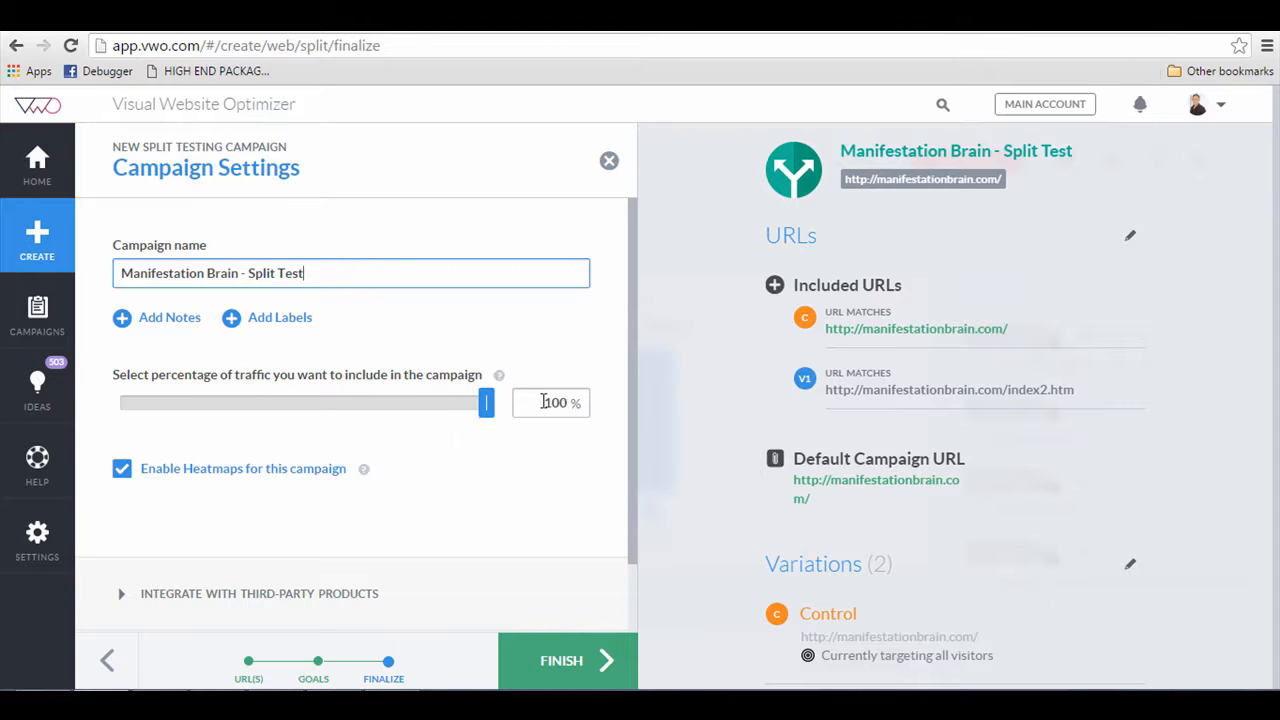
Step: Review the advanced options, leaving scheduling disabled, and finish creating the campaign
scroll(458, 428, "down", 1)
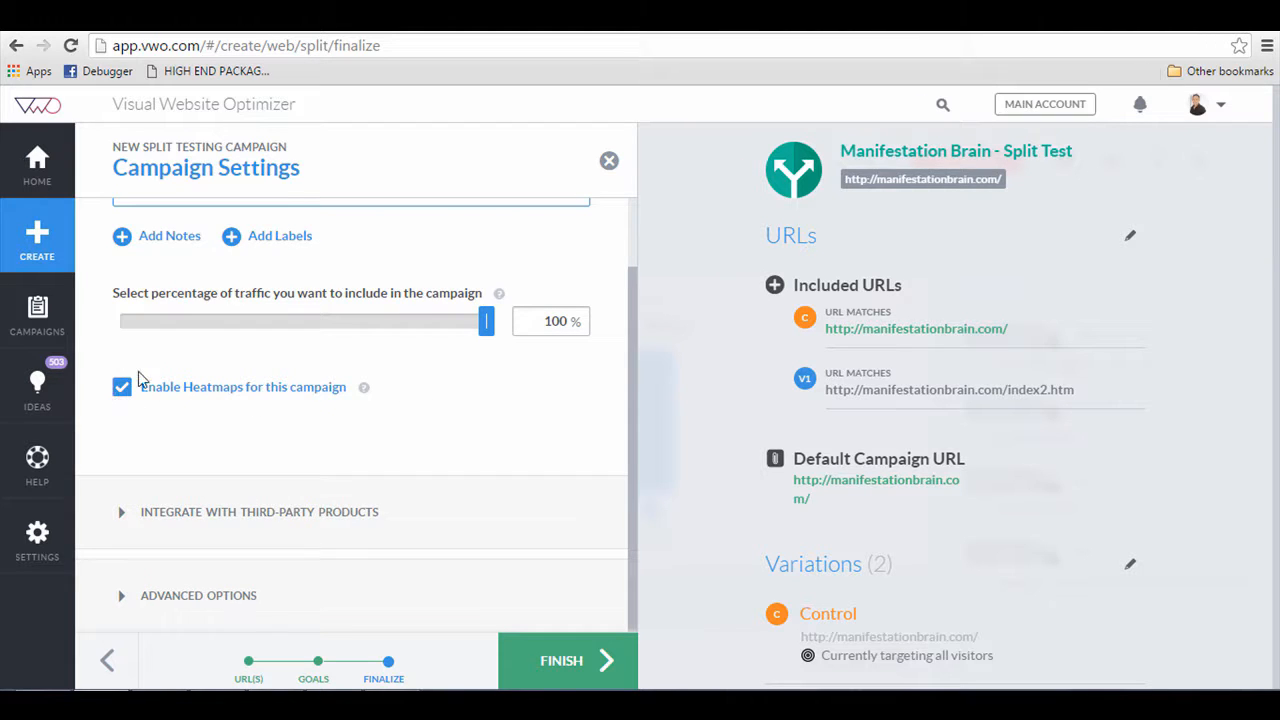
mouse_move(363, 394)
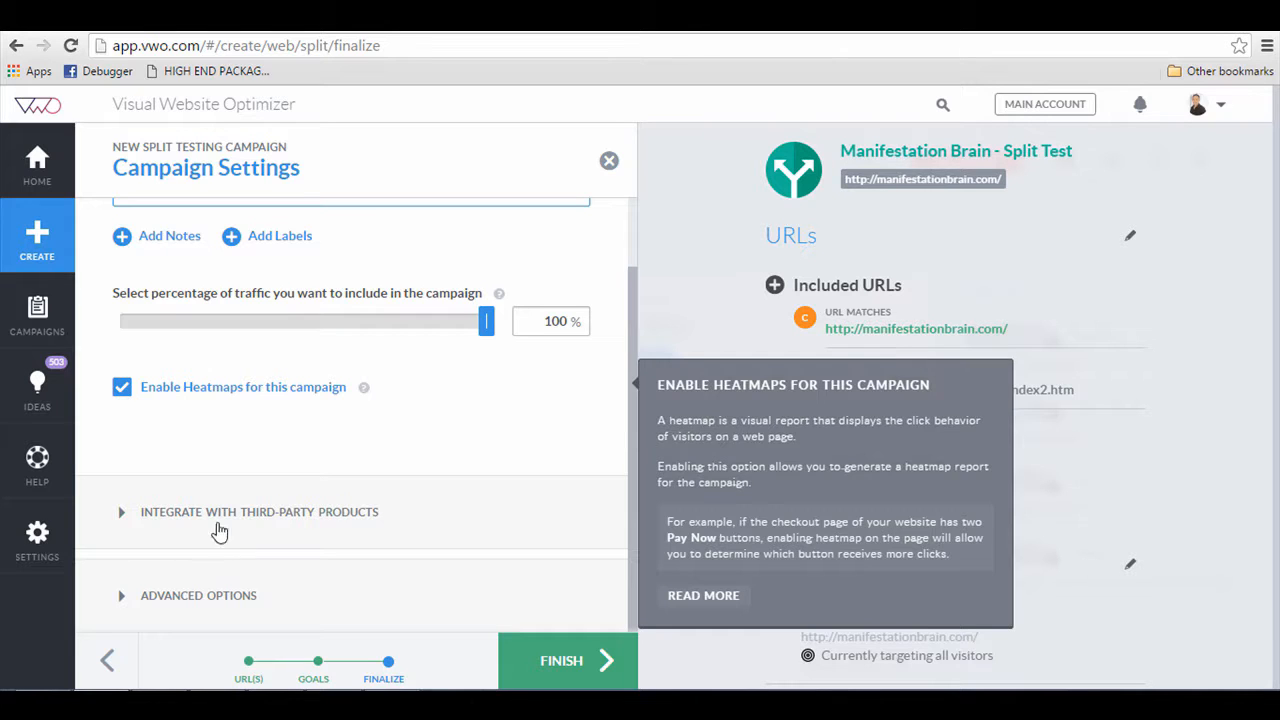
left_click(245, 595)
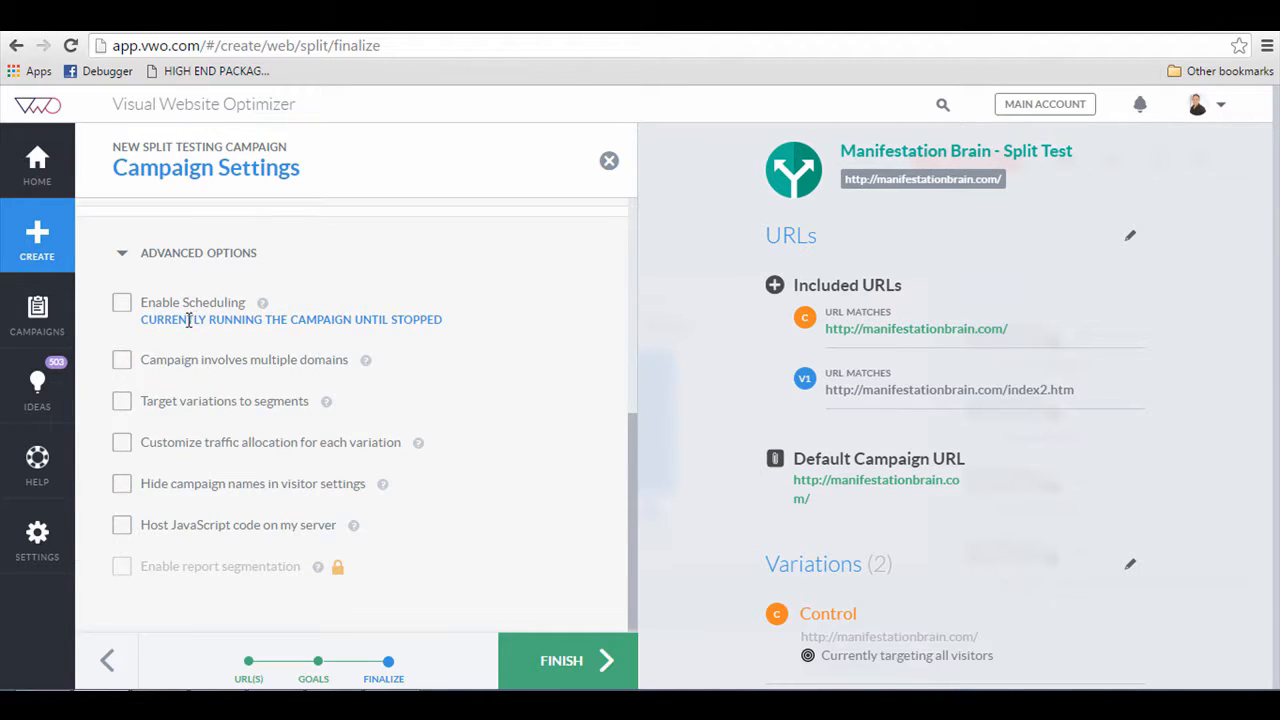
left_click(121, 305)
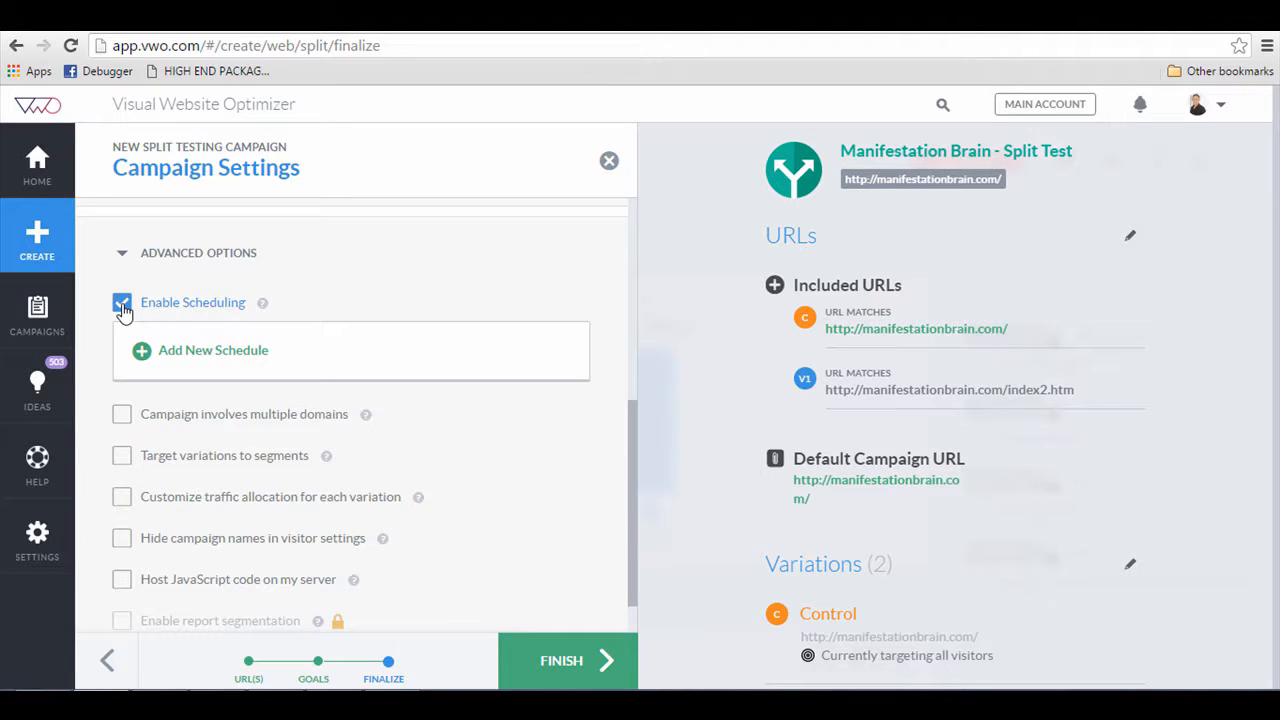
left_click(121, 305)
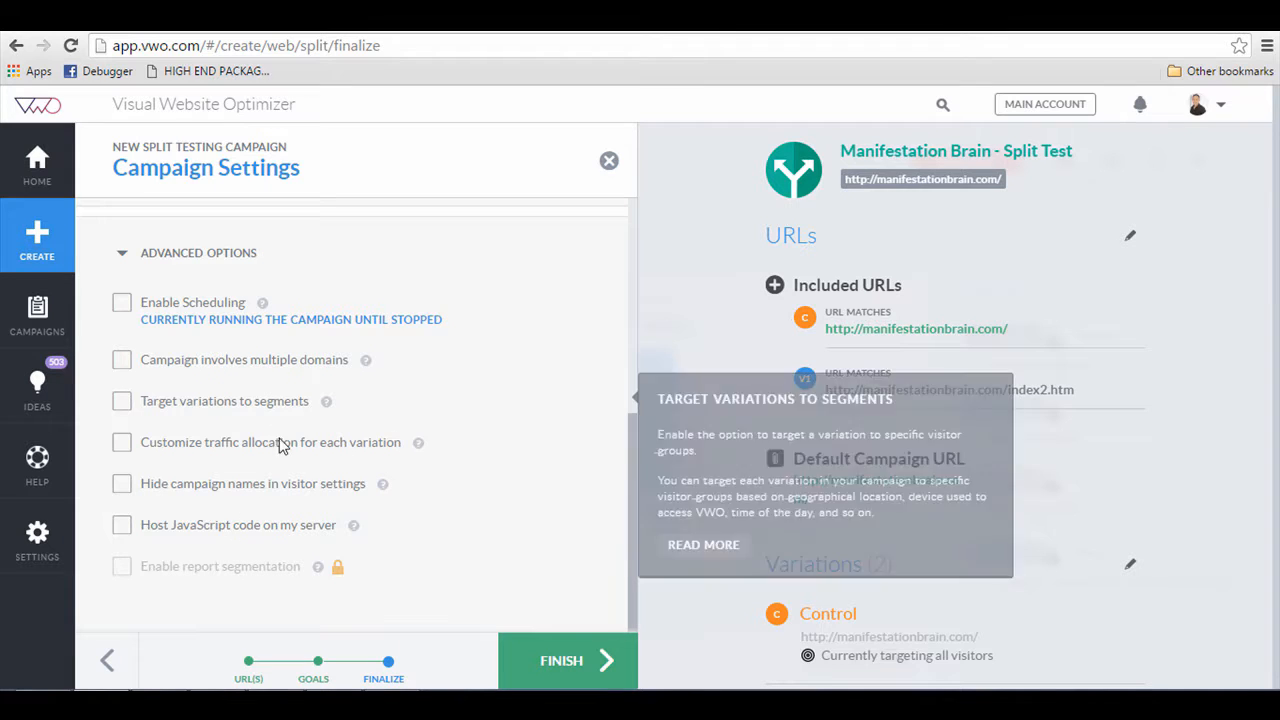
left_click(586, 662)
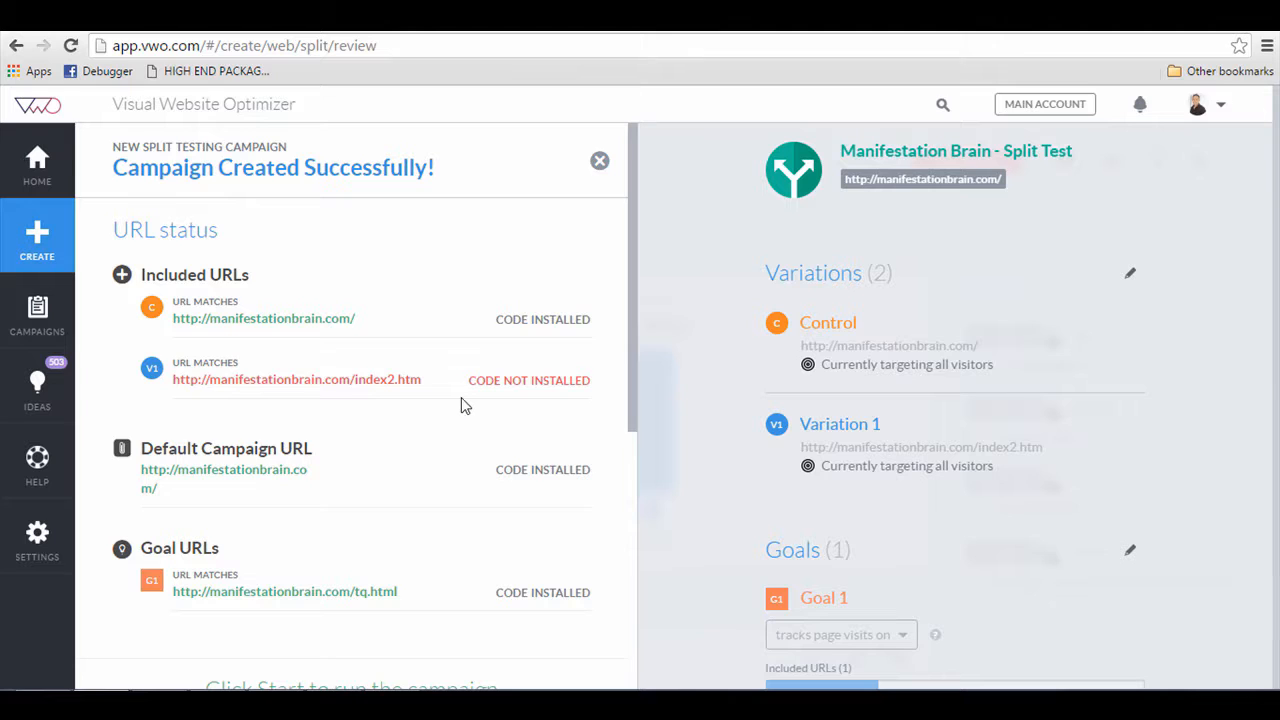
Step: Select the asynchronous VWO smart code for copying
scroll(462, 400, "down", 2)
scroll(463, 404, "down", 3)
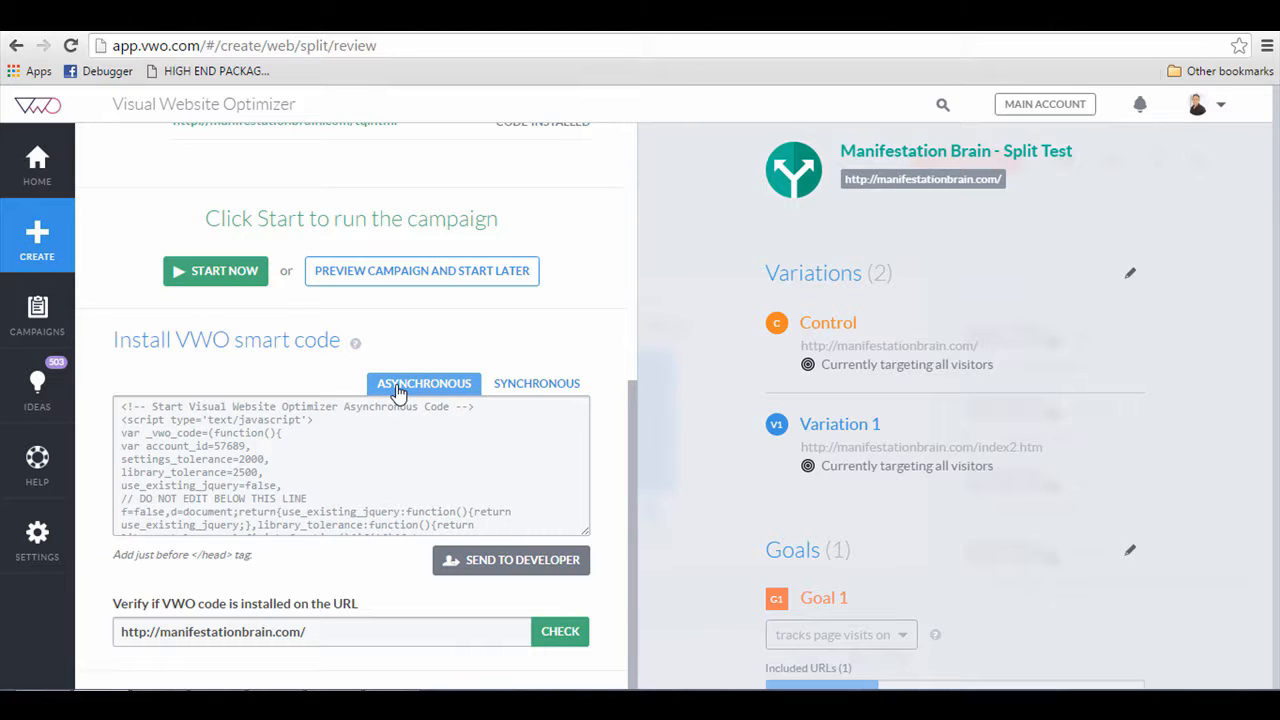
left_click(367, 436)
key("ctrl+c")
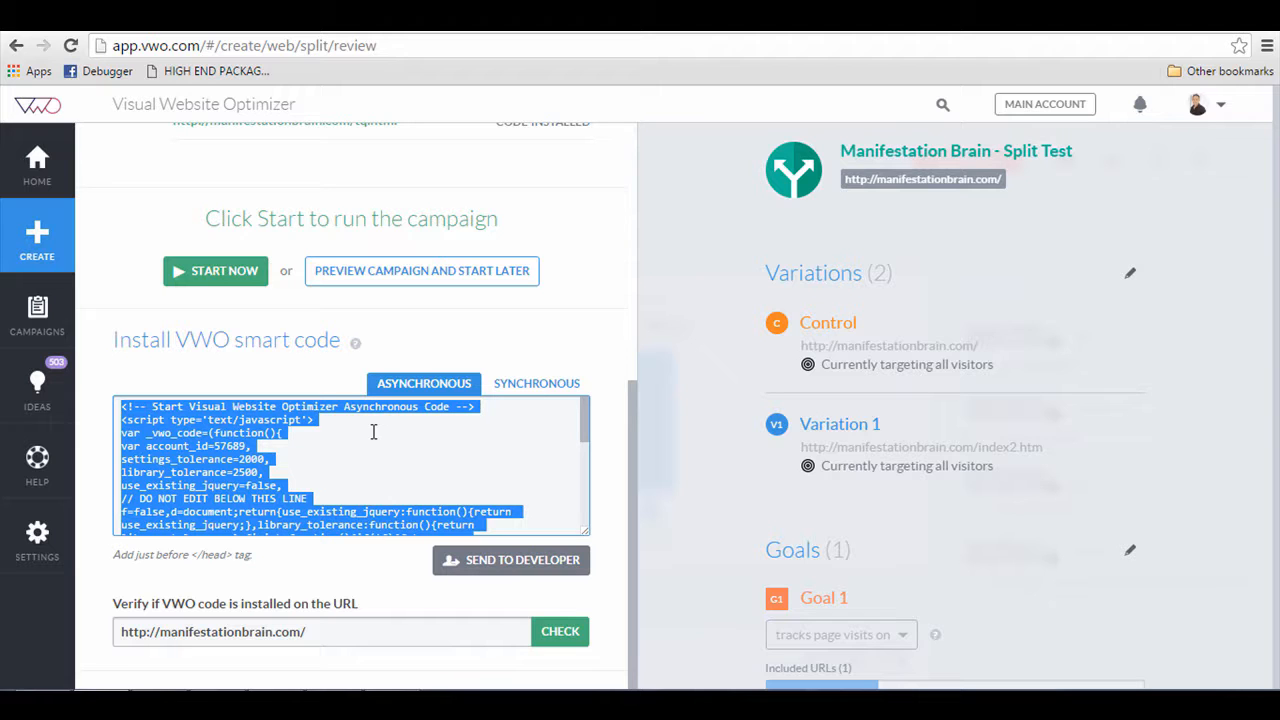
Step: Paste the VWO smart code into the index page's head right after the title tag and save the file
mouse_move(215, 702)
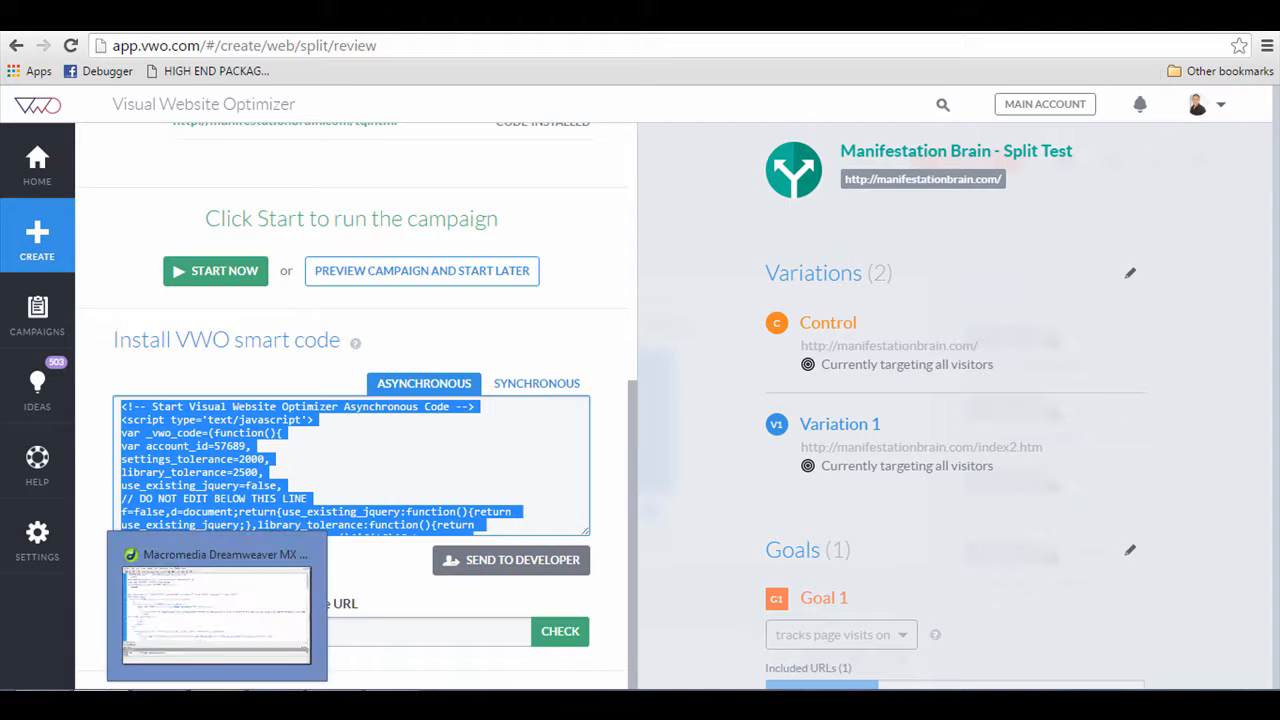
left_click(211, 605)
left_click(232, 260)
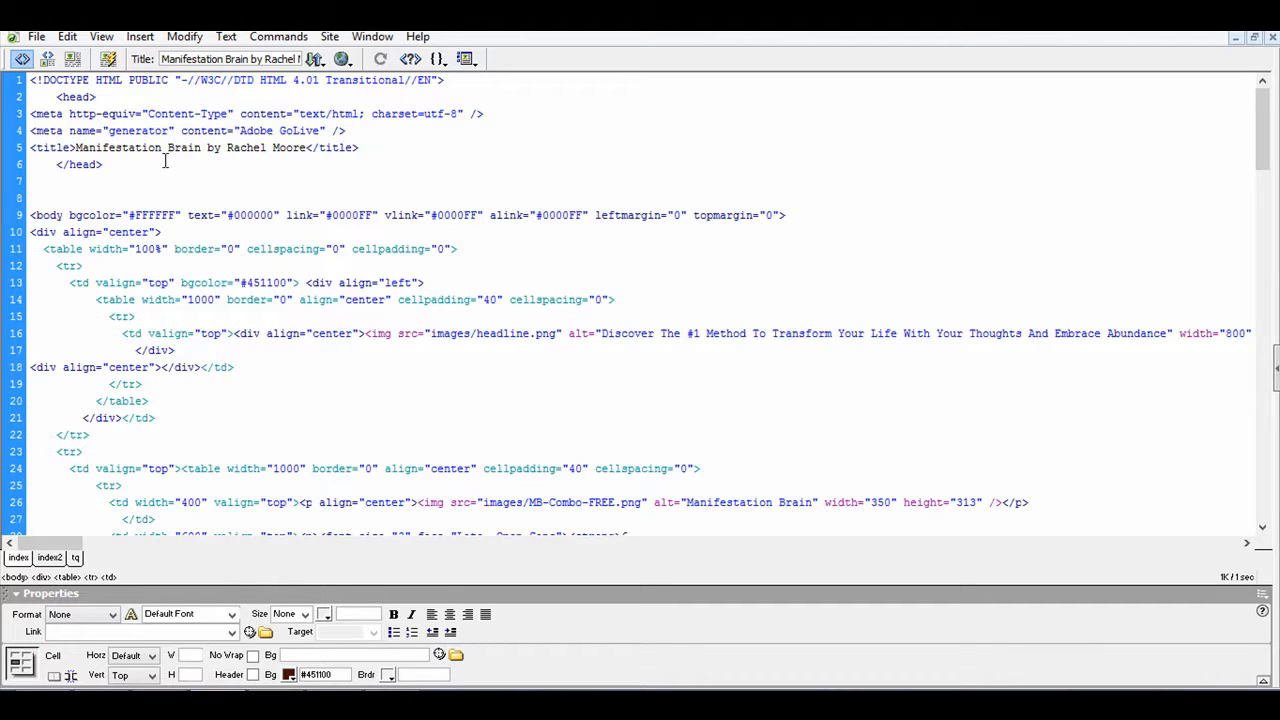
left_click(153, 103)
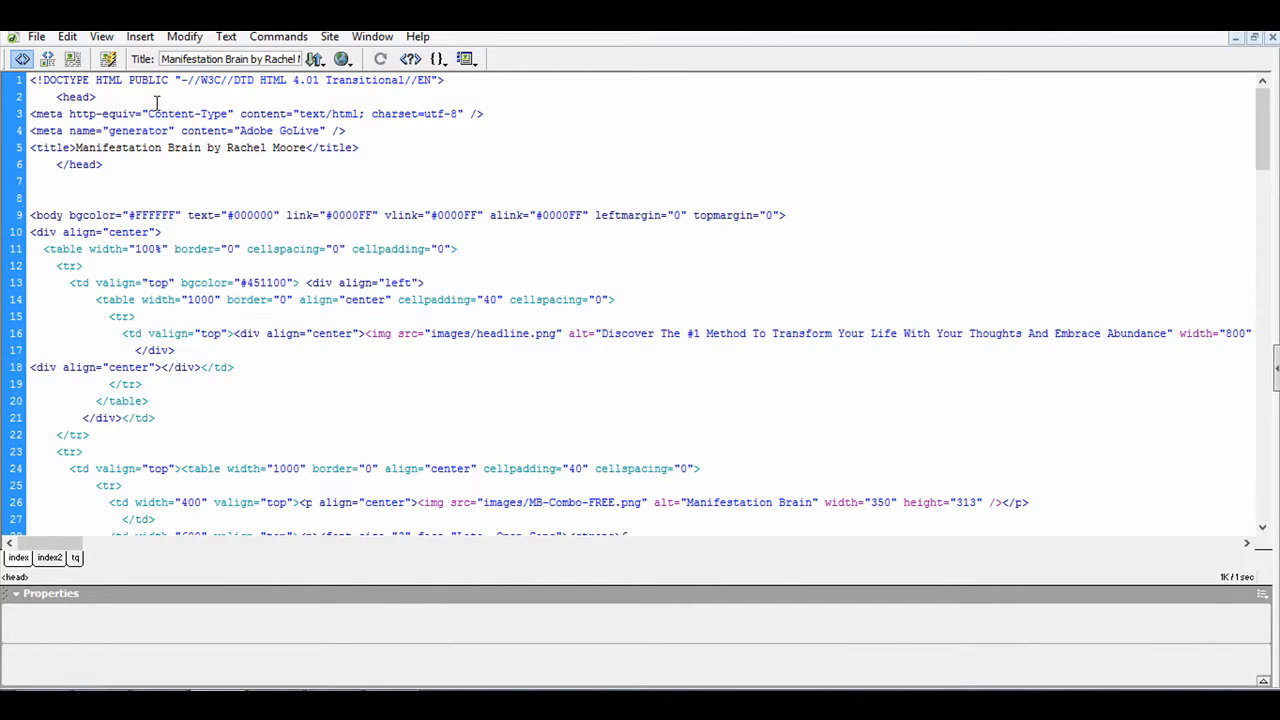
left_click(127, 175)
key("Return")
key("ctrl+v")
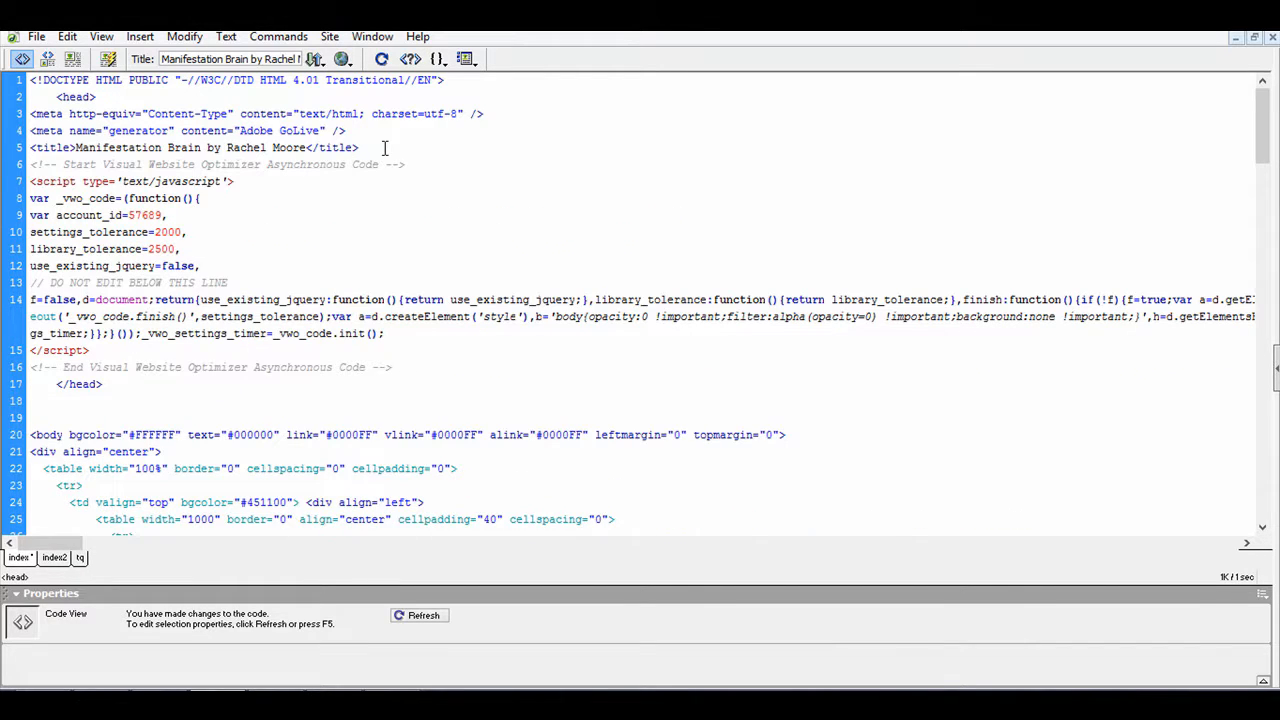
key("ctrl+s")
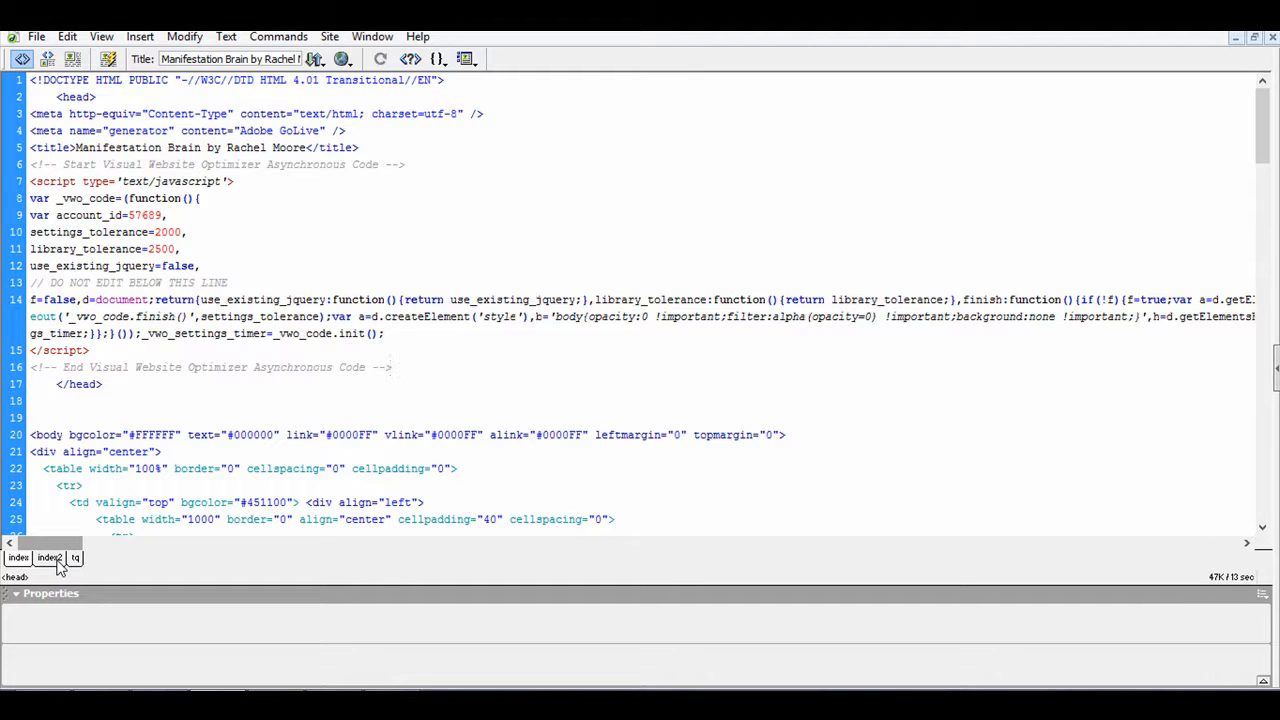
Step: Paste the smart code into the index2 page's head after the title tag
left_click(57, 561)
left_click(22, 60)
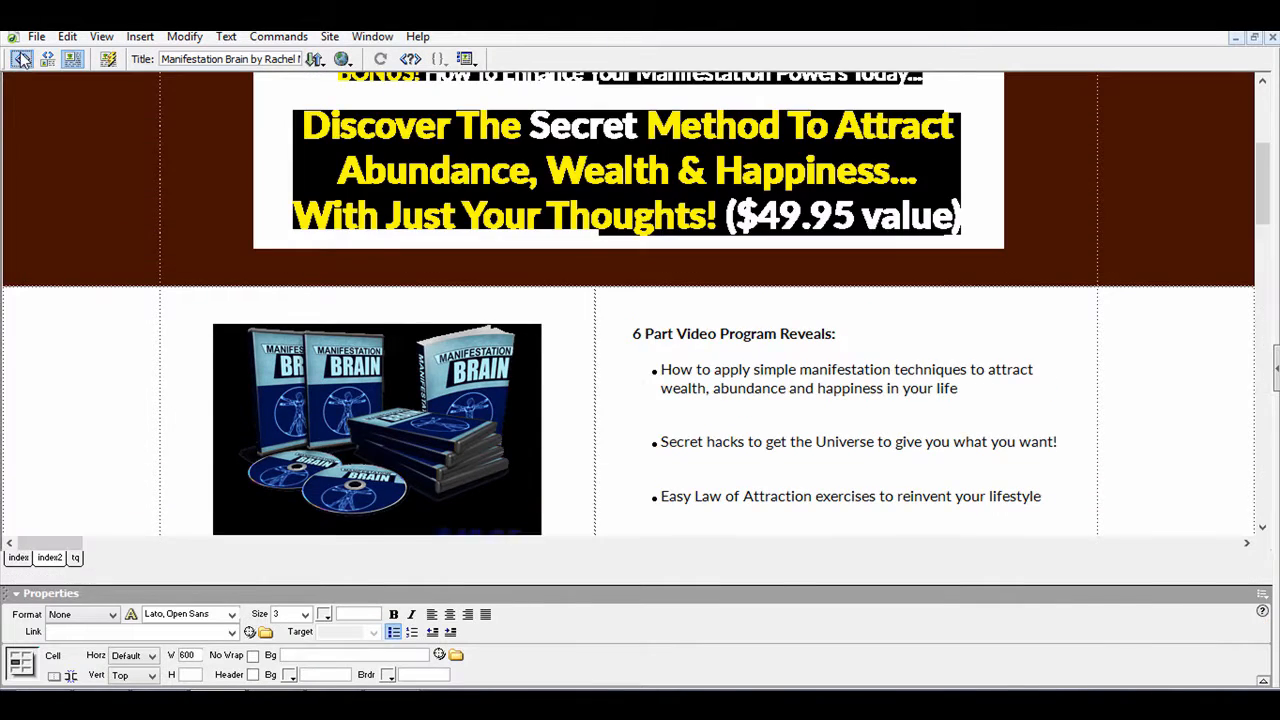
scroll(206, 200, "up", 6)
left_click(388, 134)
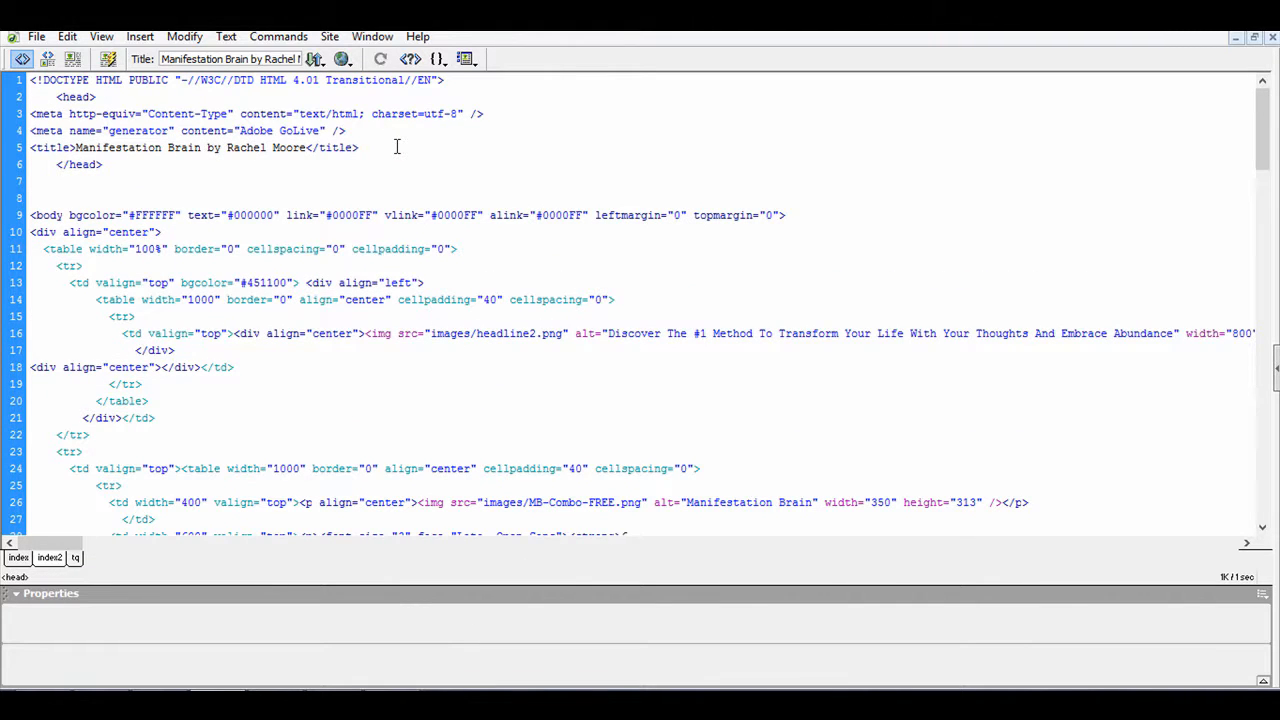
key("Return")
key("ctrl+v")
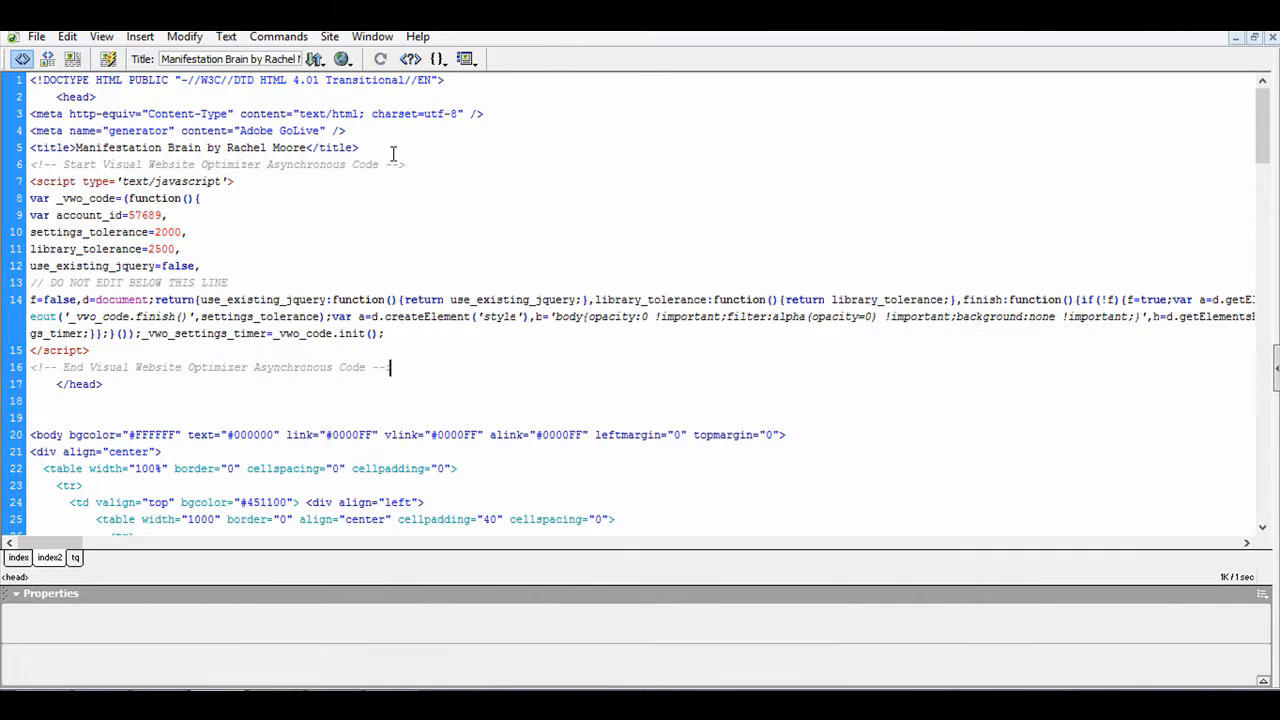
Step: Paste the smart code into the tq page's head after the meta tags
left_click(75, 557)
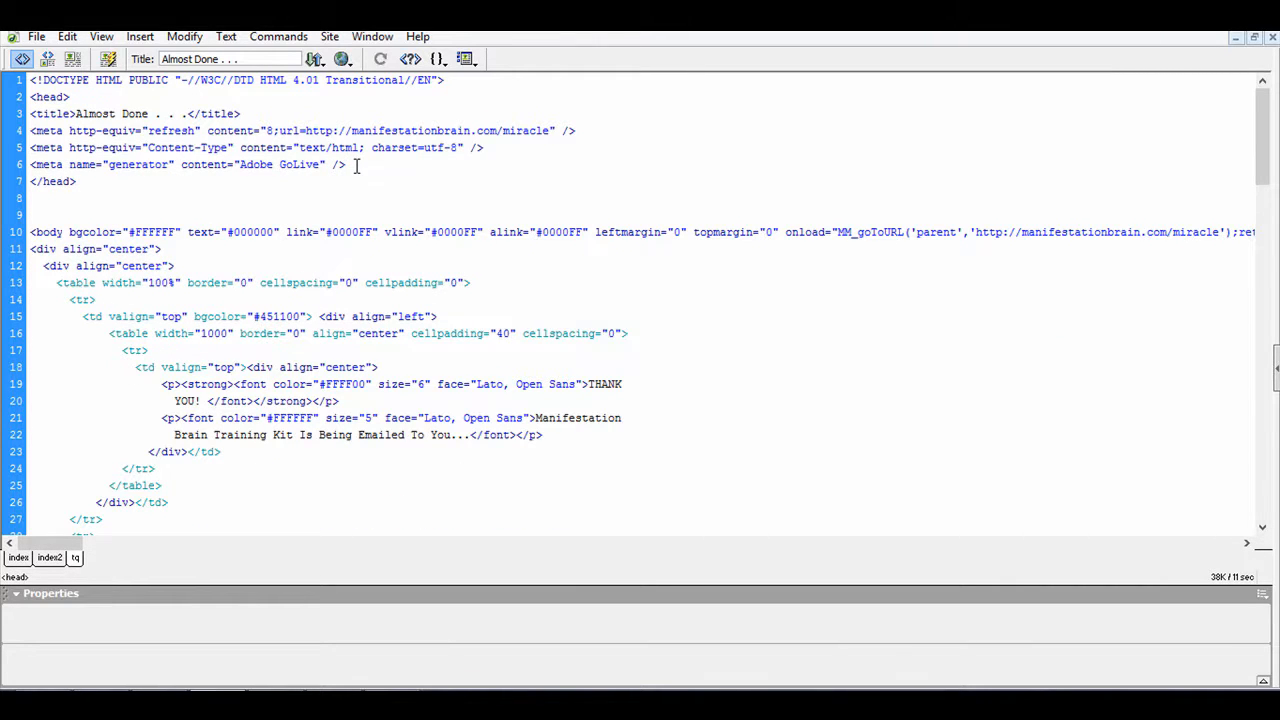
key("Return")
key("ctrl+v")
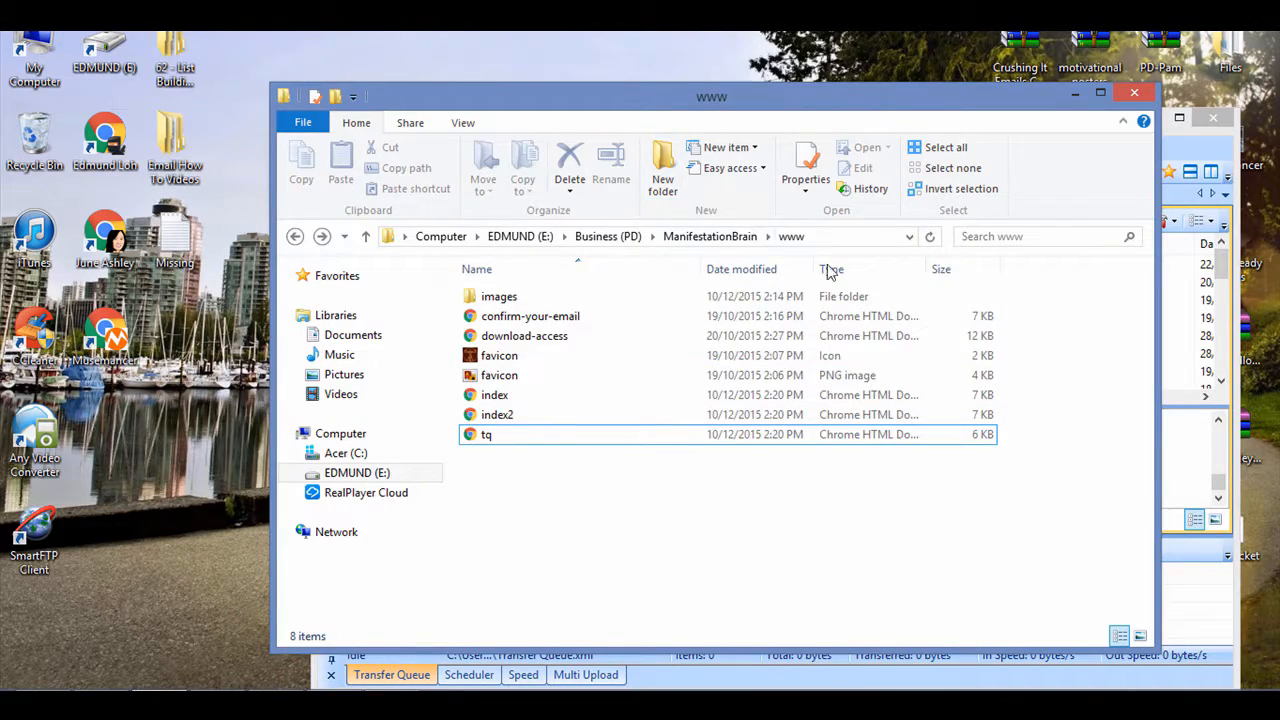
Step: Upload the index, index2 and tq files from the local www folder to the server's public_html folder
left_click(852, 276)
left_click_drag(755, 99, 512, 67)
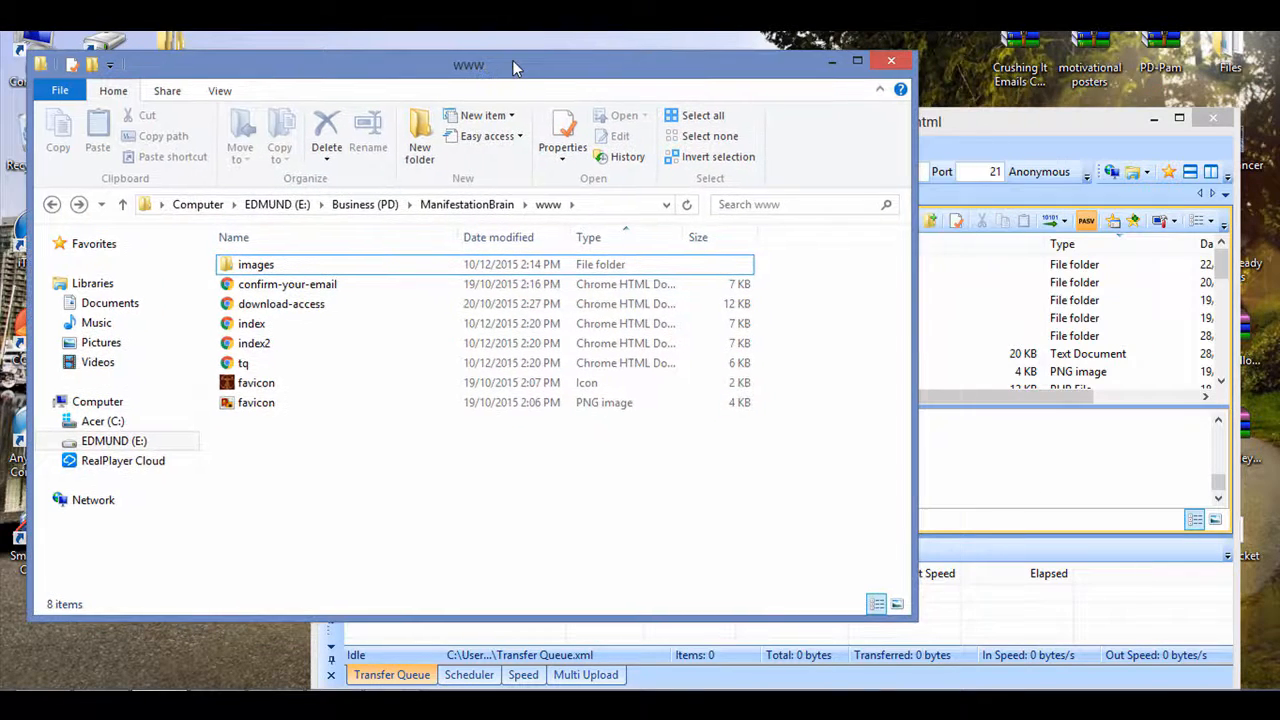
left_click(628, 323)
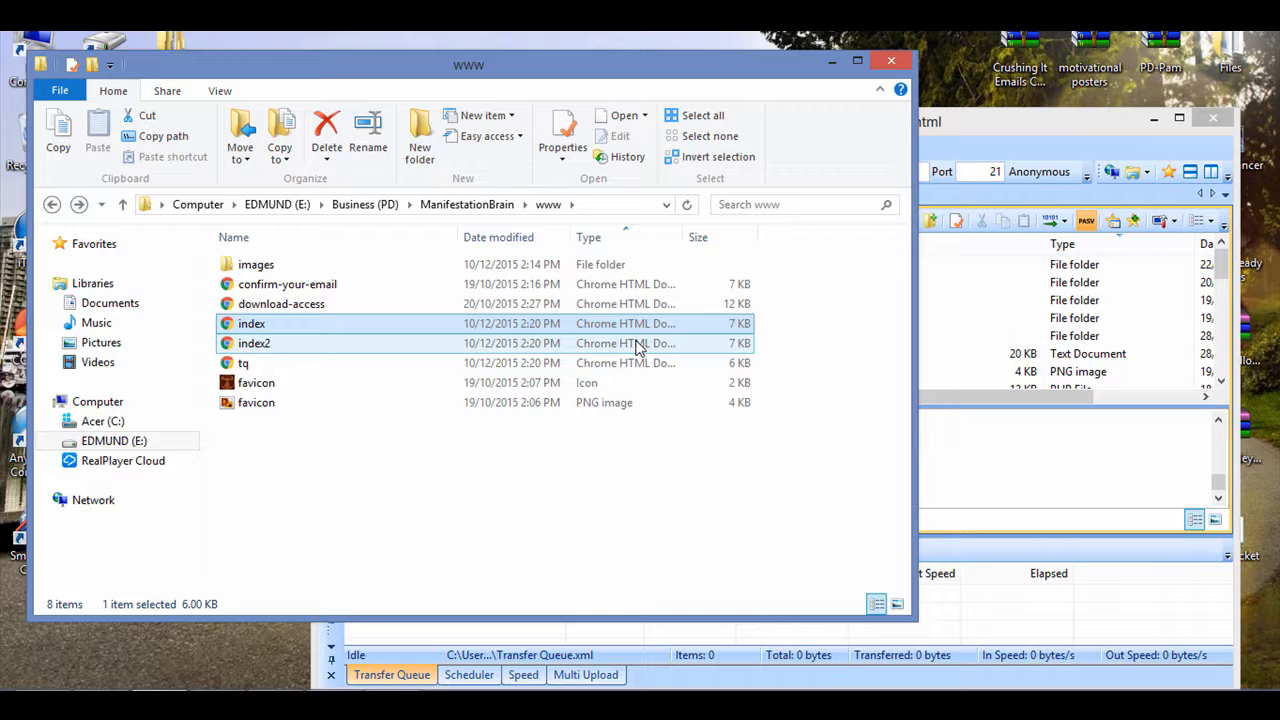
left_click(637, 343, "ctrl")
left_click(639, 363, "ctrl")
left_click_drag(982, 121, 1032, 127)
left_click(767, 85)
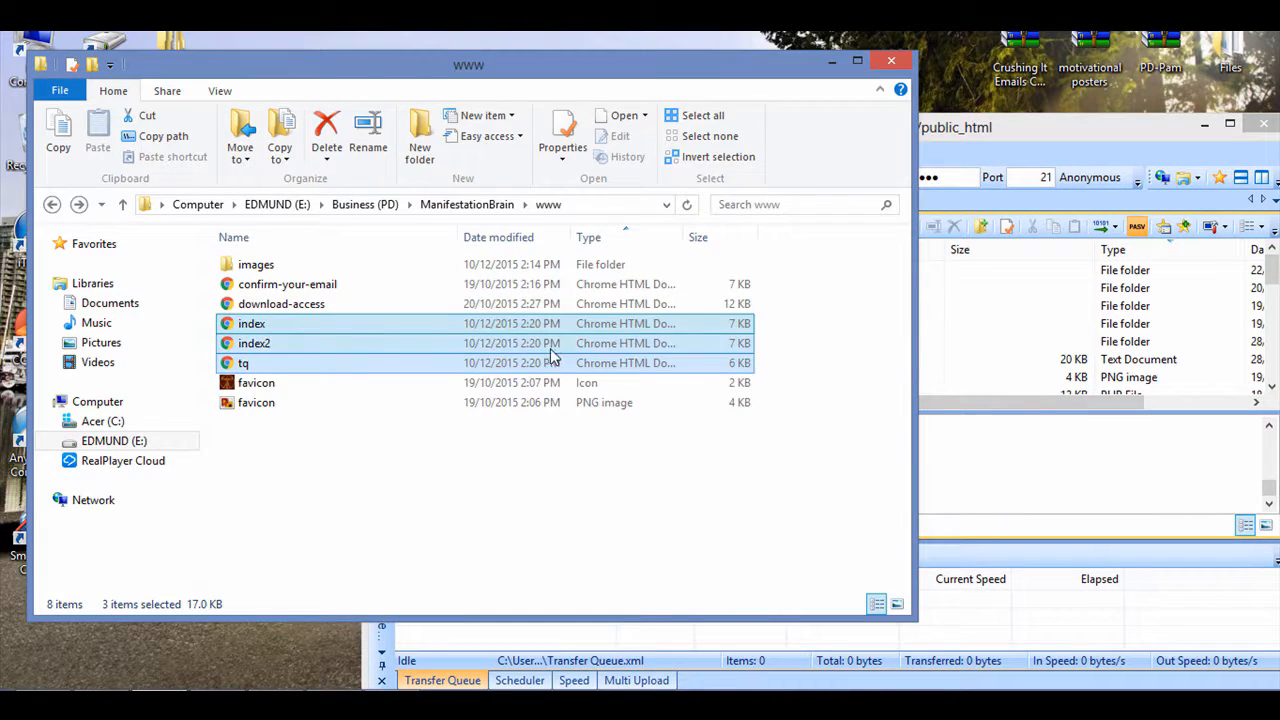
left_click_drag(553, 355, 948, 372)
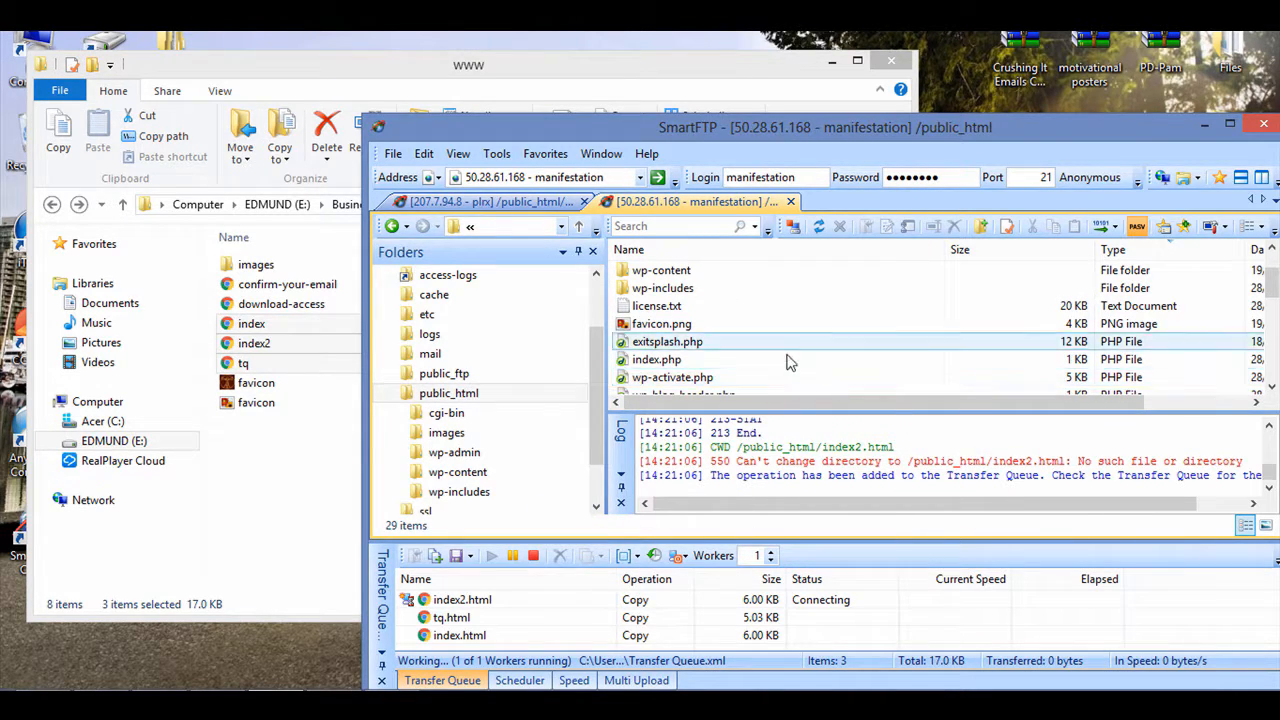
left_click(787, 360)
scroll(785, 350, "down", 5)
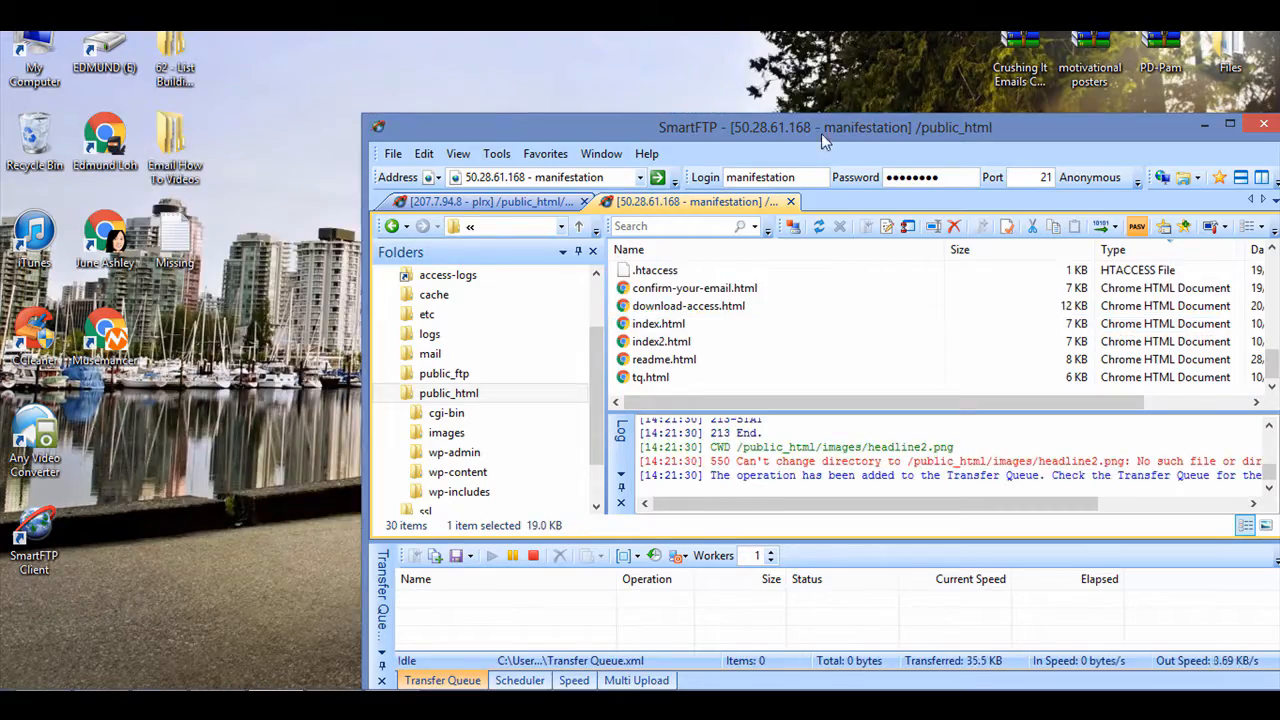
left_click_drag(821, 133, 625, 77)
left_click(1004, 68)
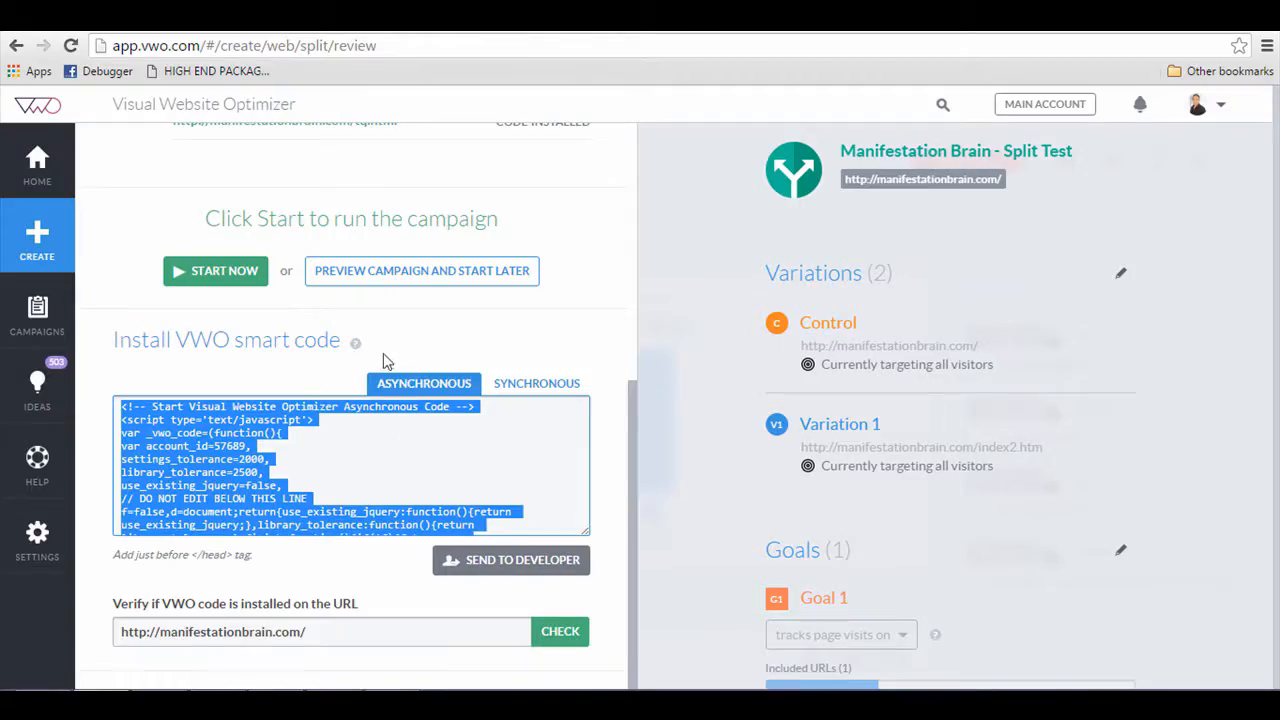
scroll(408, 437, "down", 3)
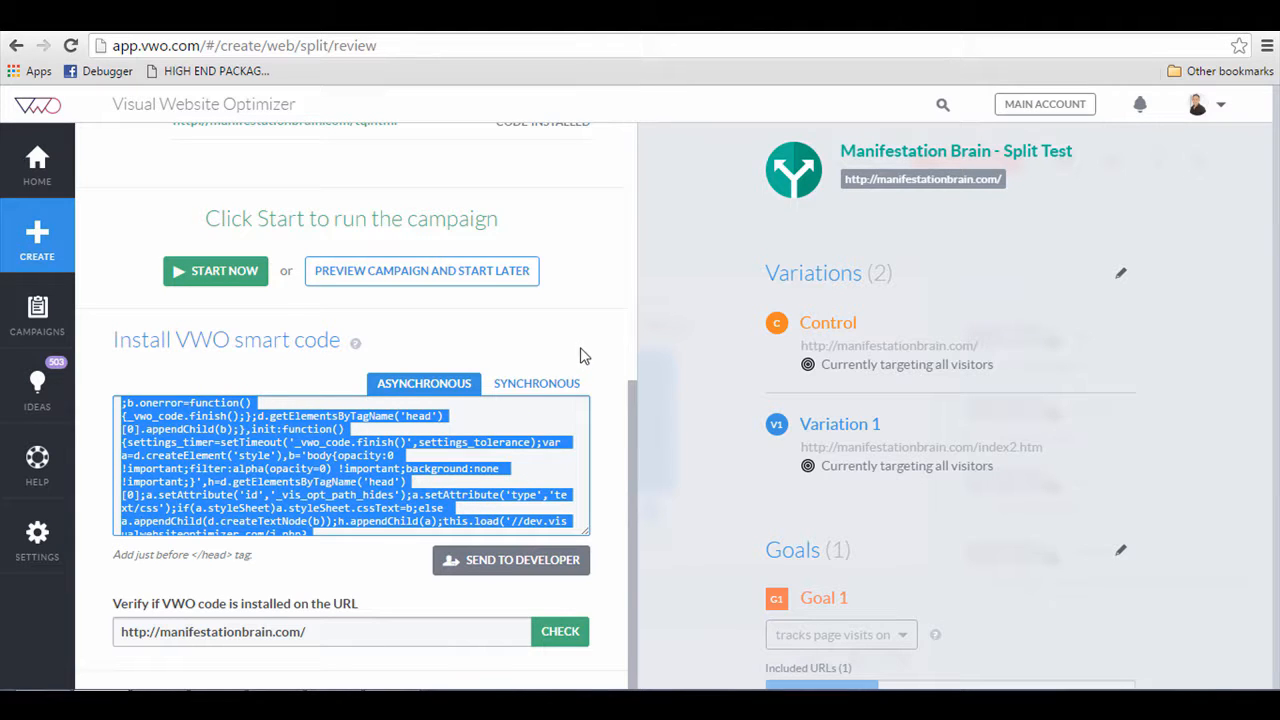
left_click(599, 506)
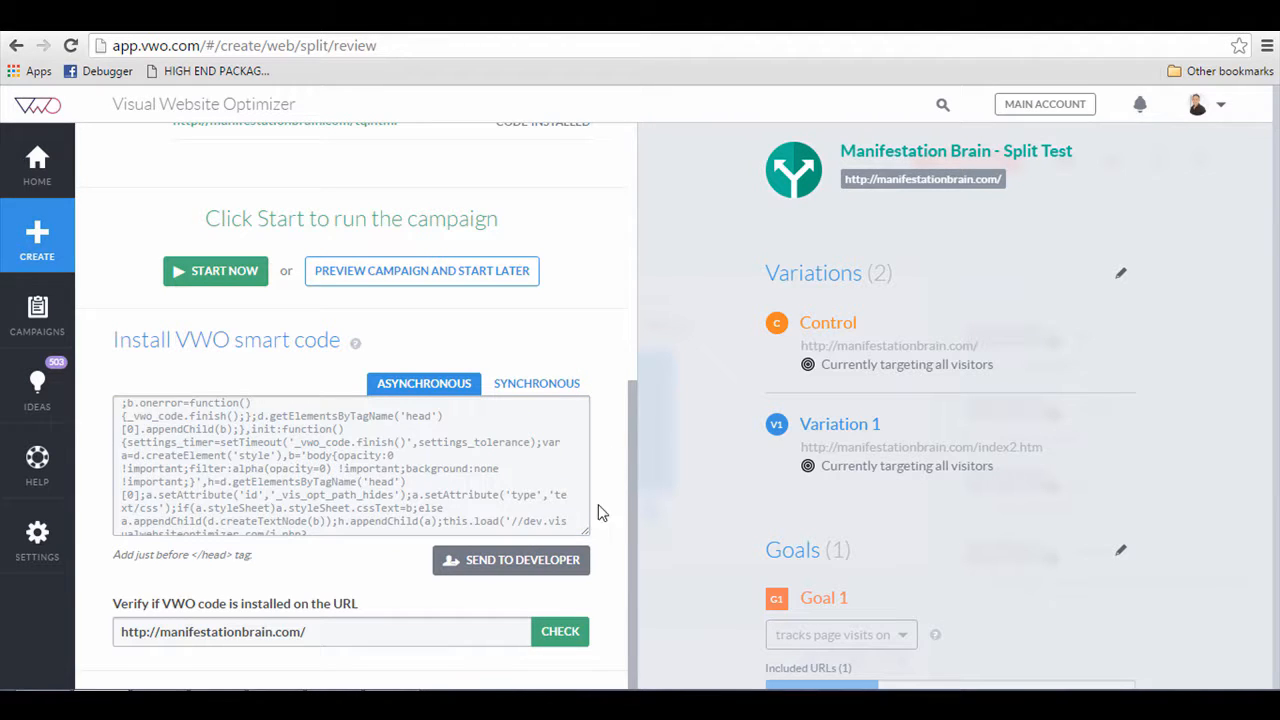
left_click(560, 632)
scroll(558, 378, "up", 3)
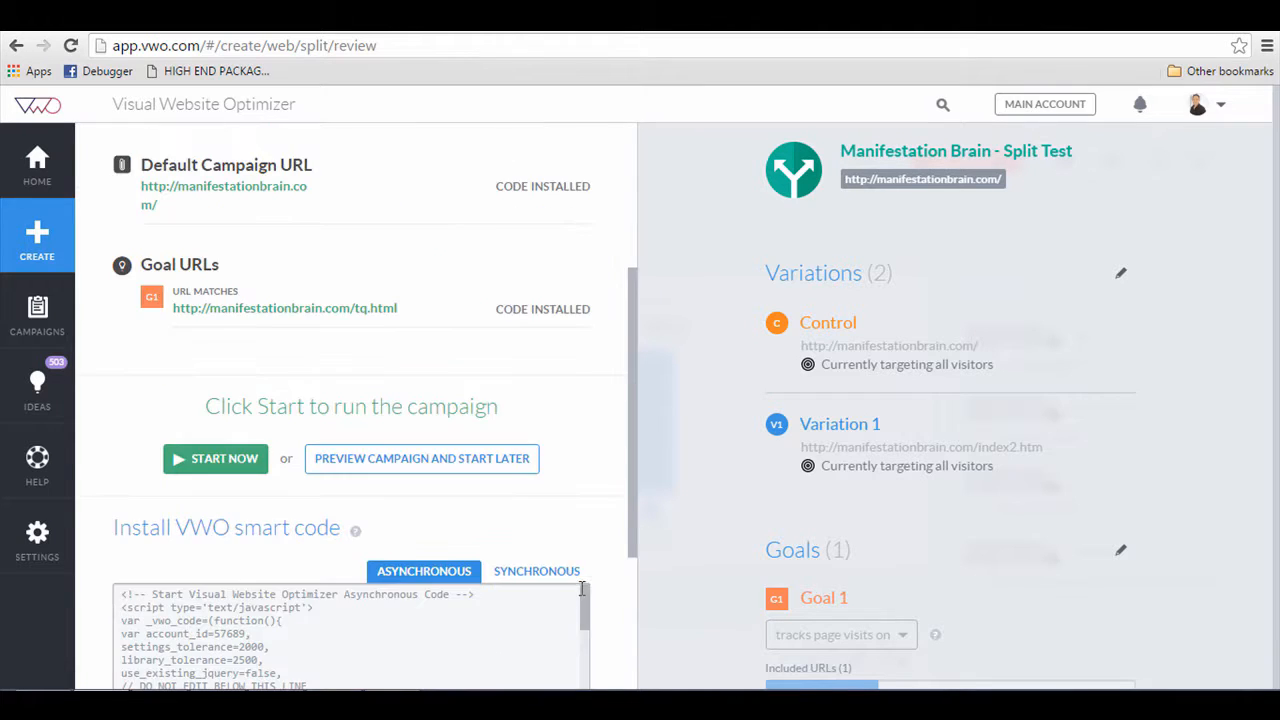
scroll(558, 378, "up", 3)
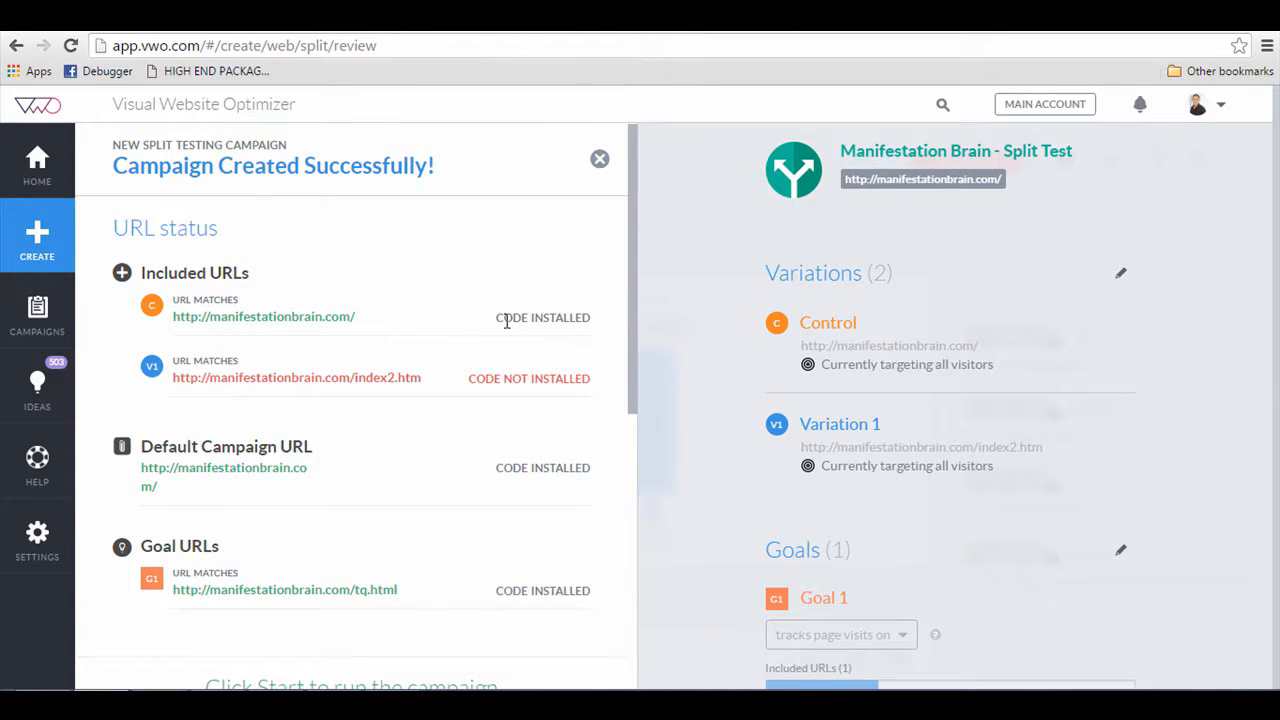
scroll(525, 370, "down", 5)
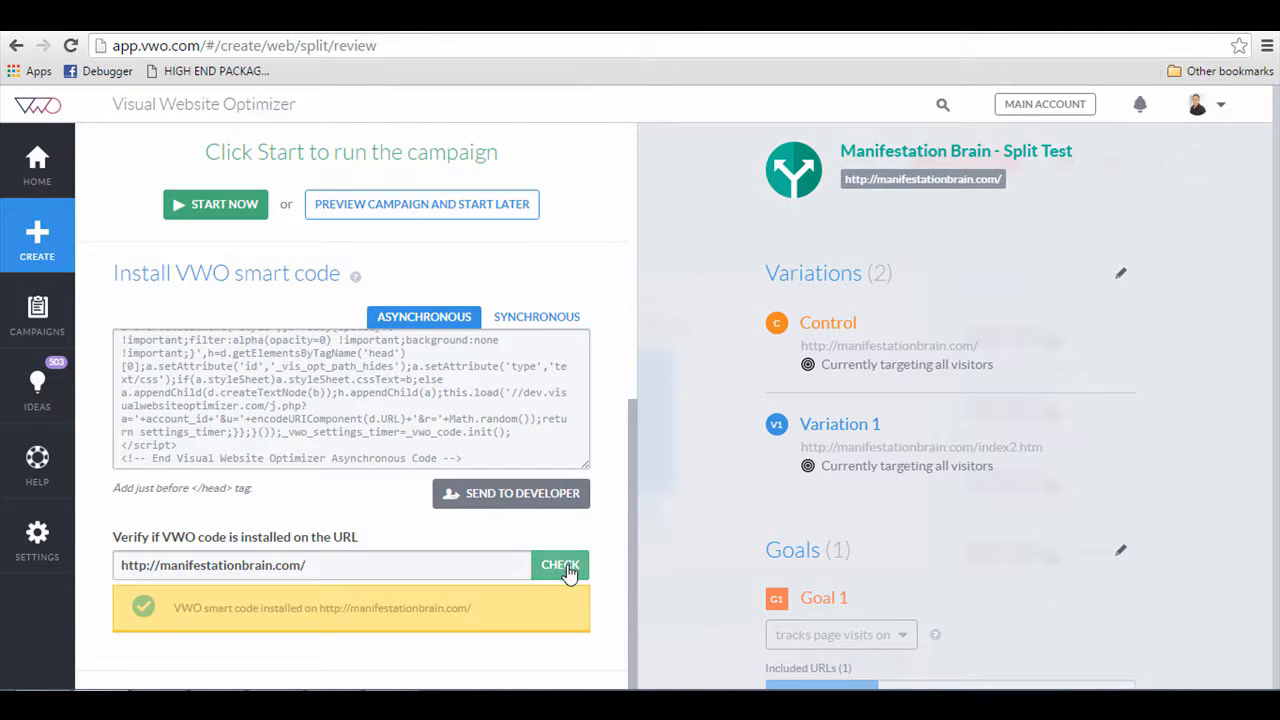
left_click(563, 568)
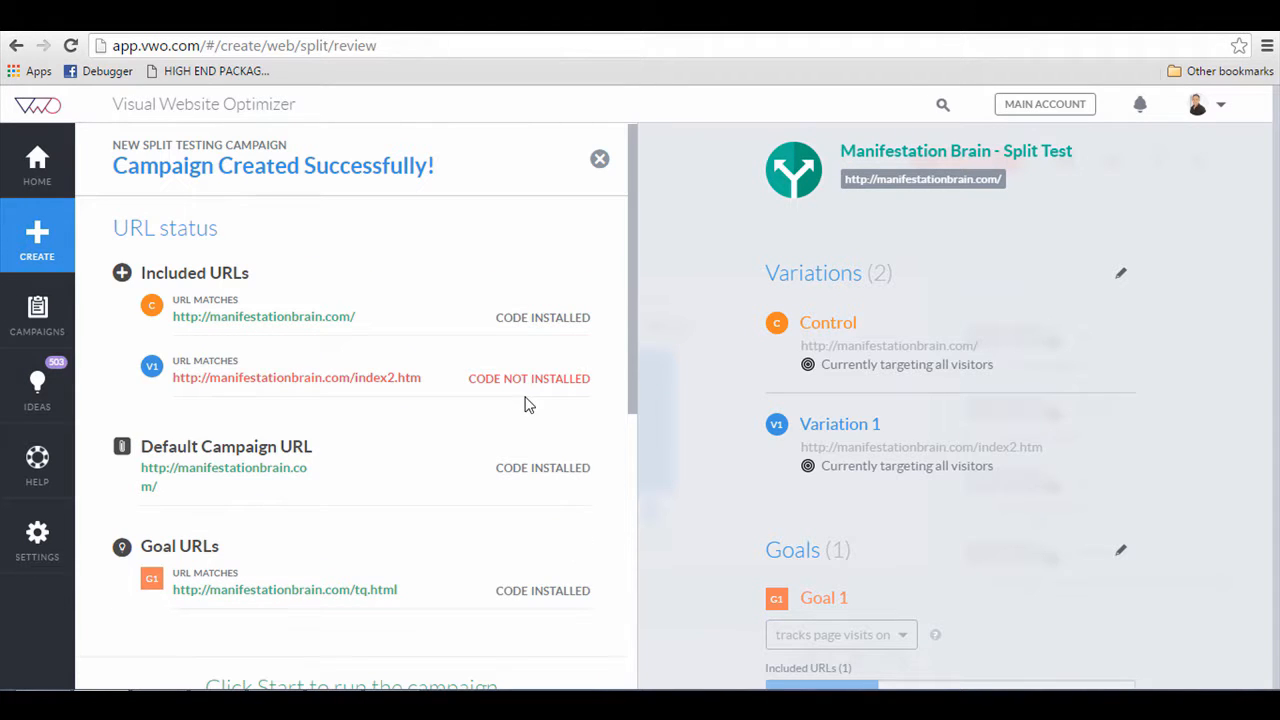
scroll(335, 665, "down", 5)
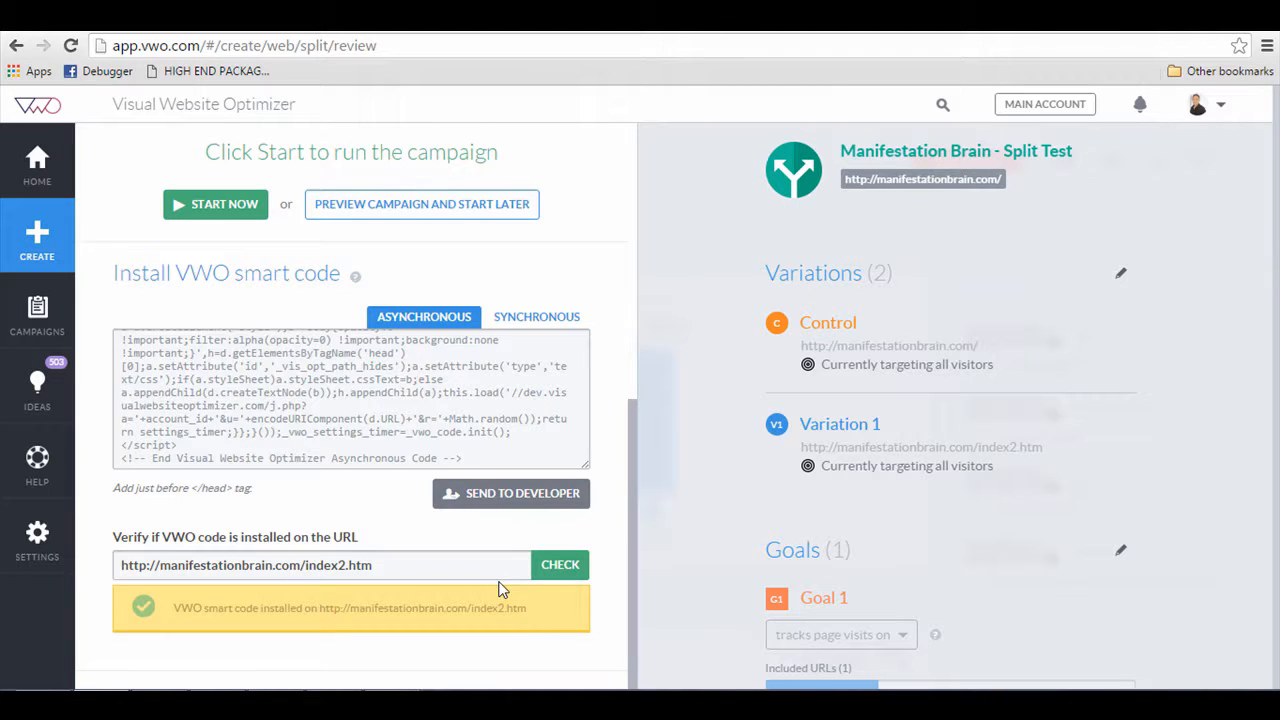
left_click(490, 574)
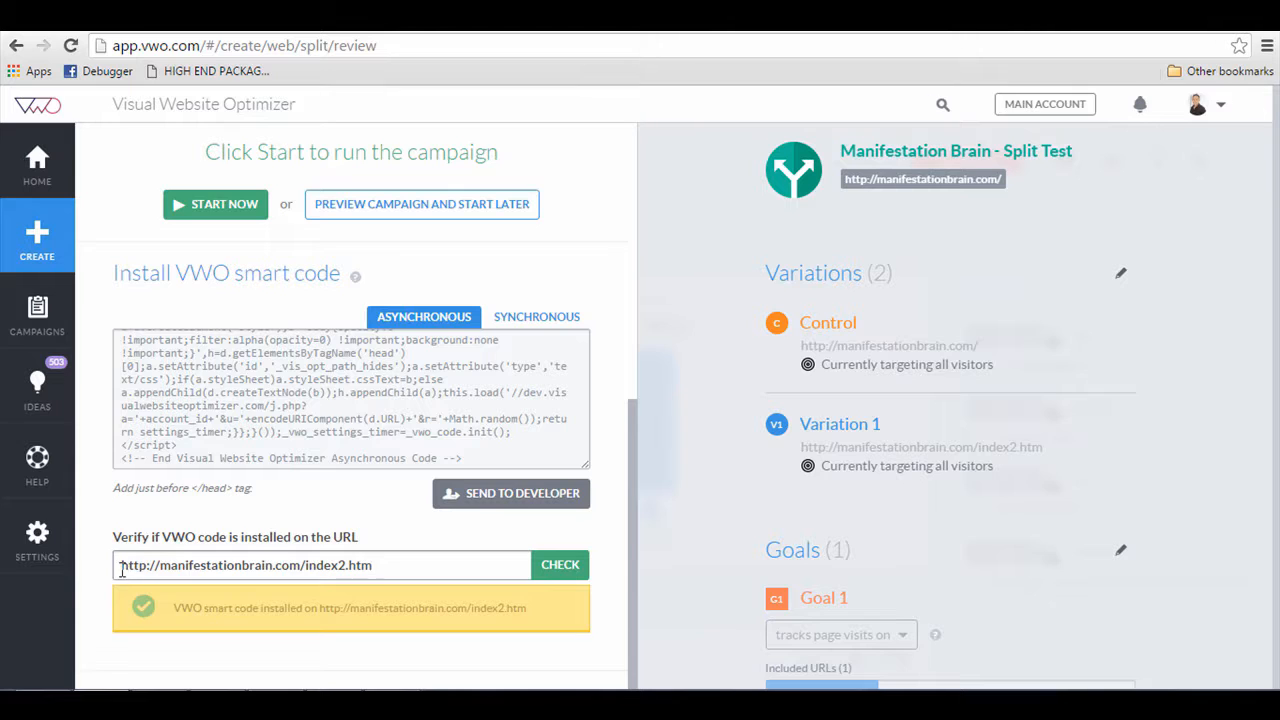
Step: Review the URL status of the included, default and goal URLs
scroll(315, 275, "up", 3)
scroll(315, 275, "down", 3)
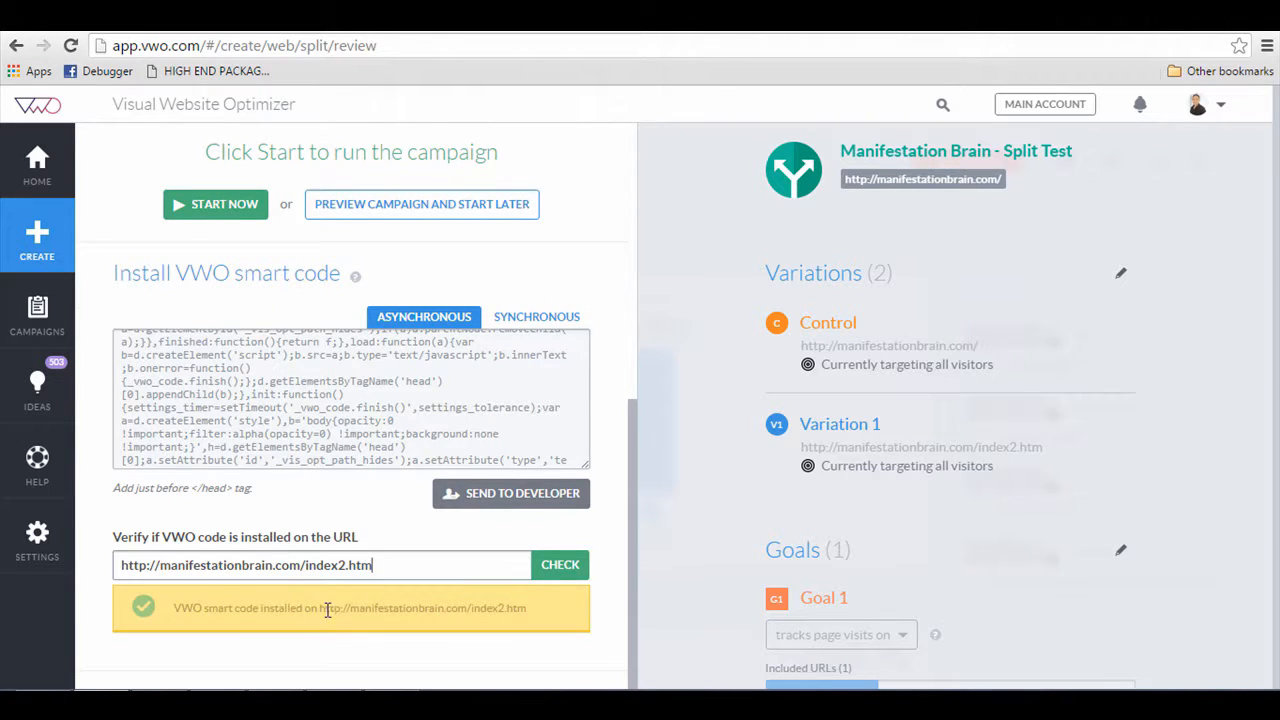
scroll(330, 606, "up", 6)
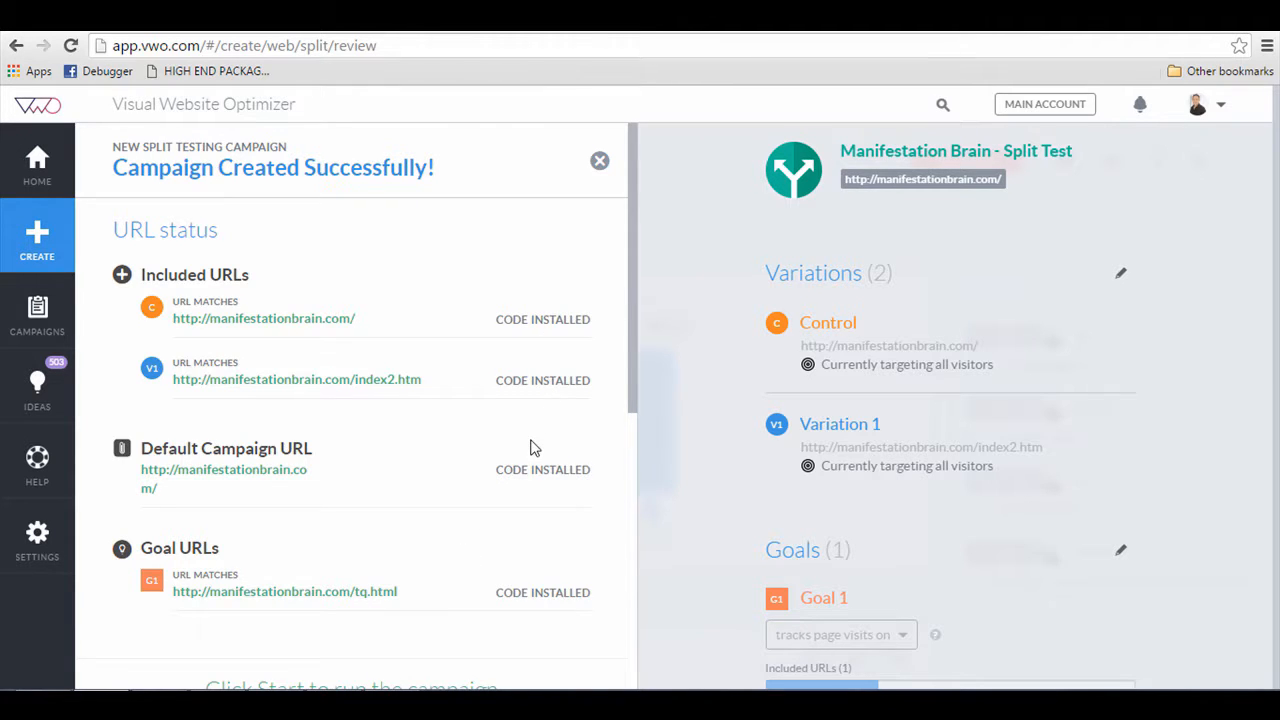
scroll(529, 440, "down", 6)
scroll(515, 560, "up", 6)
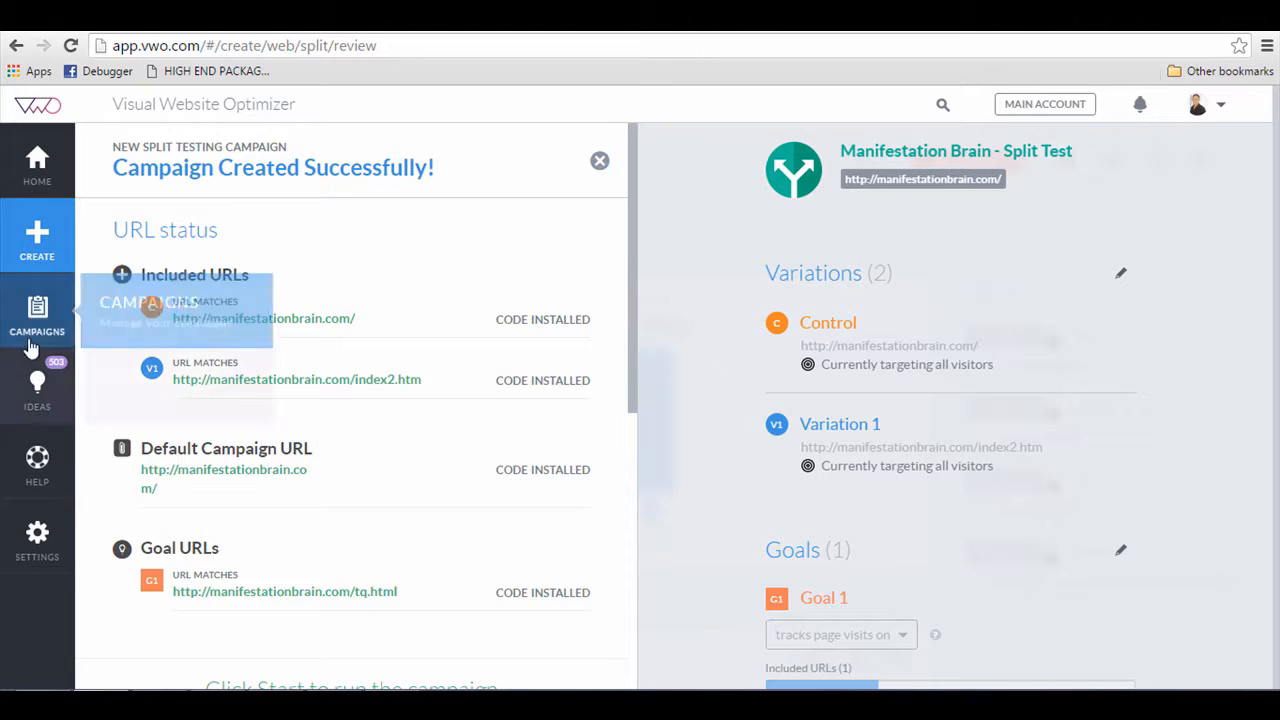
Step: Open the Manifestation Brain - Split Test campaign from the campaigns list and start it
left_click(62, 325)
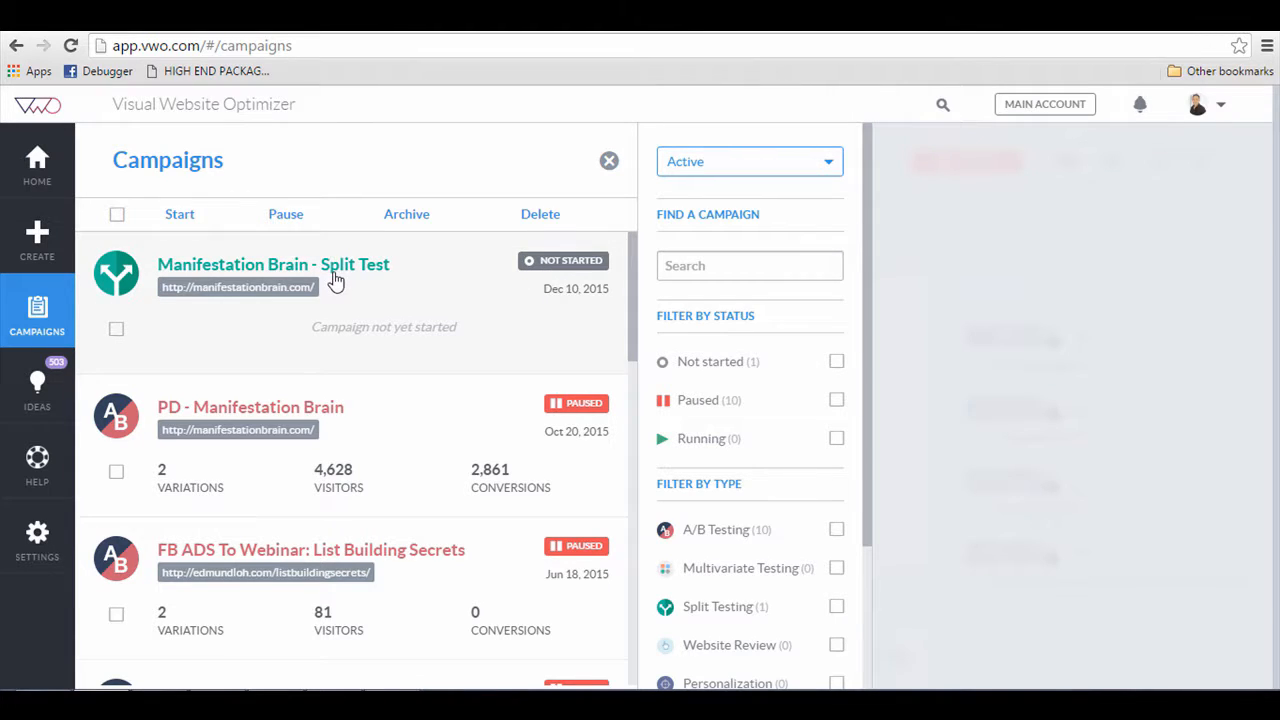
left_click(548, 284)
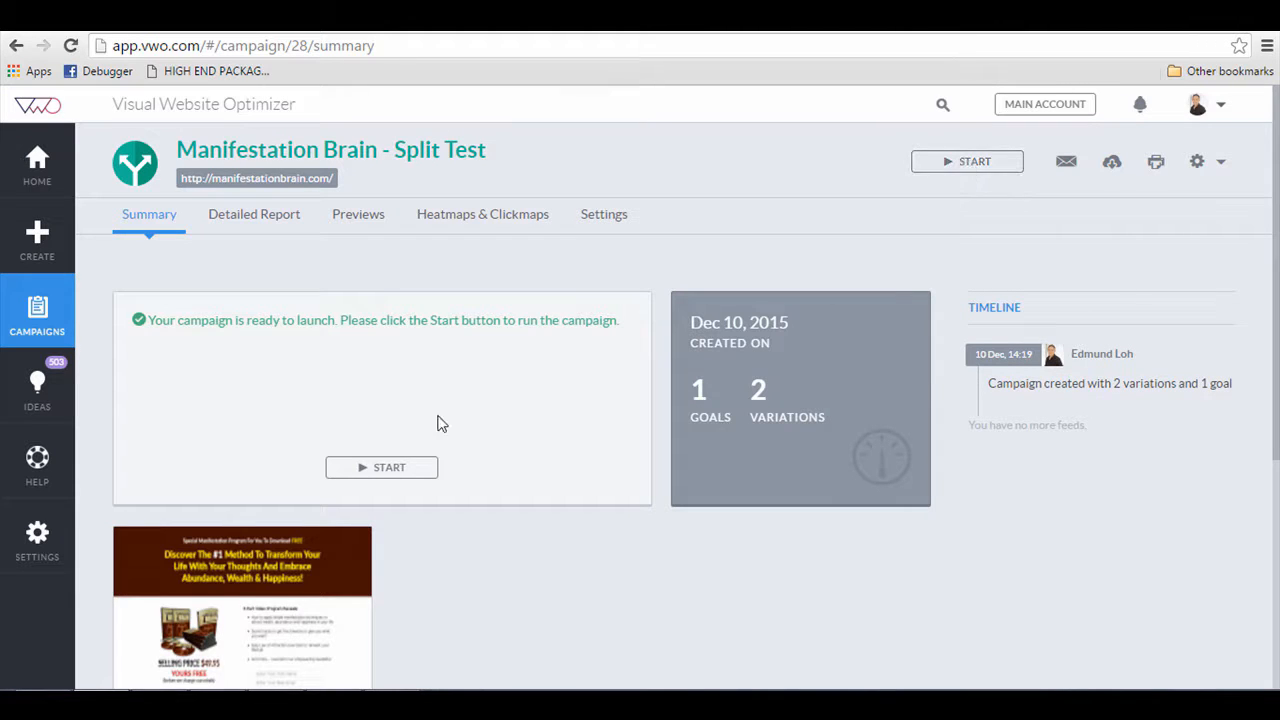
left_click(403, 470)
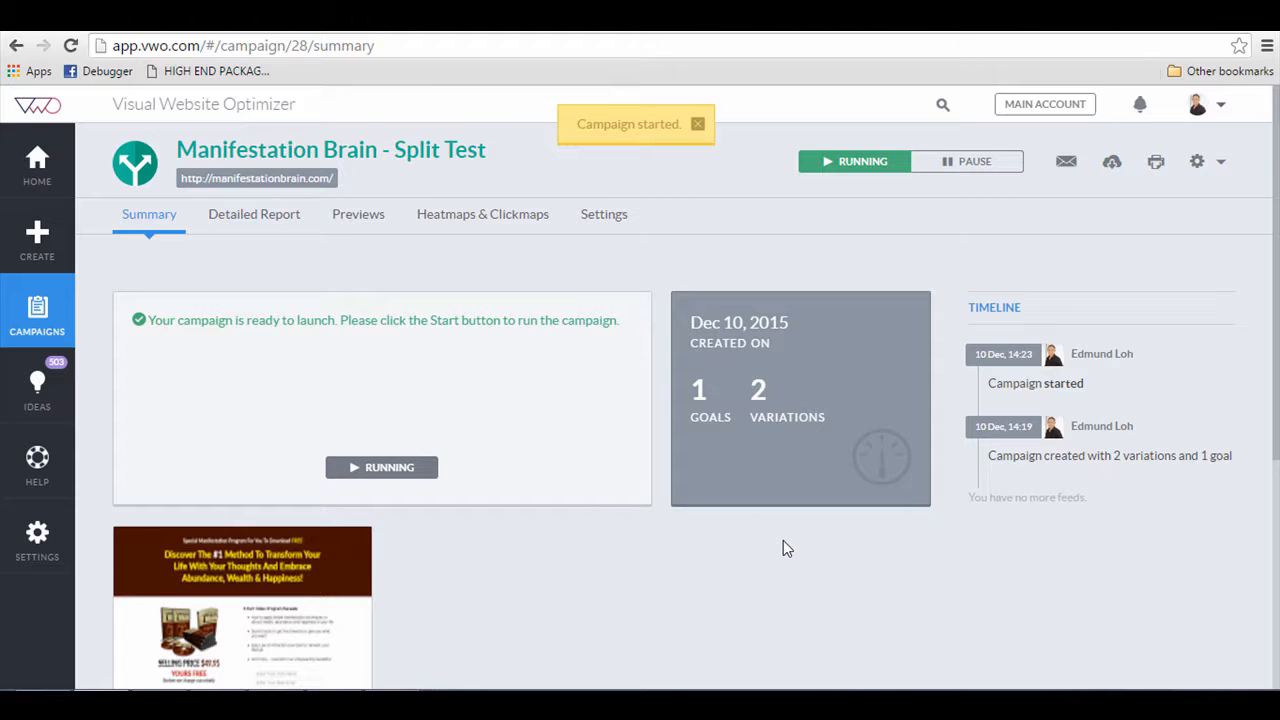
Step: Open manifestationbrain.com in a new browser tab
scroll(760, 549, "down", 3)
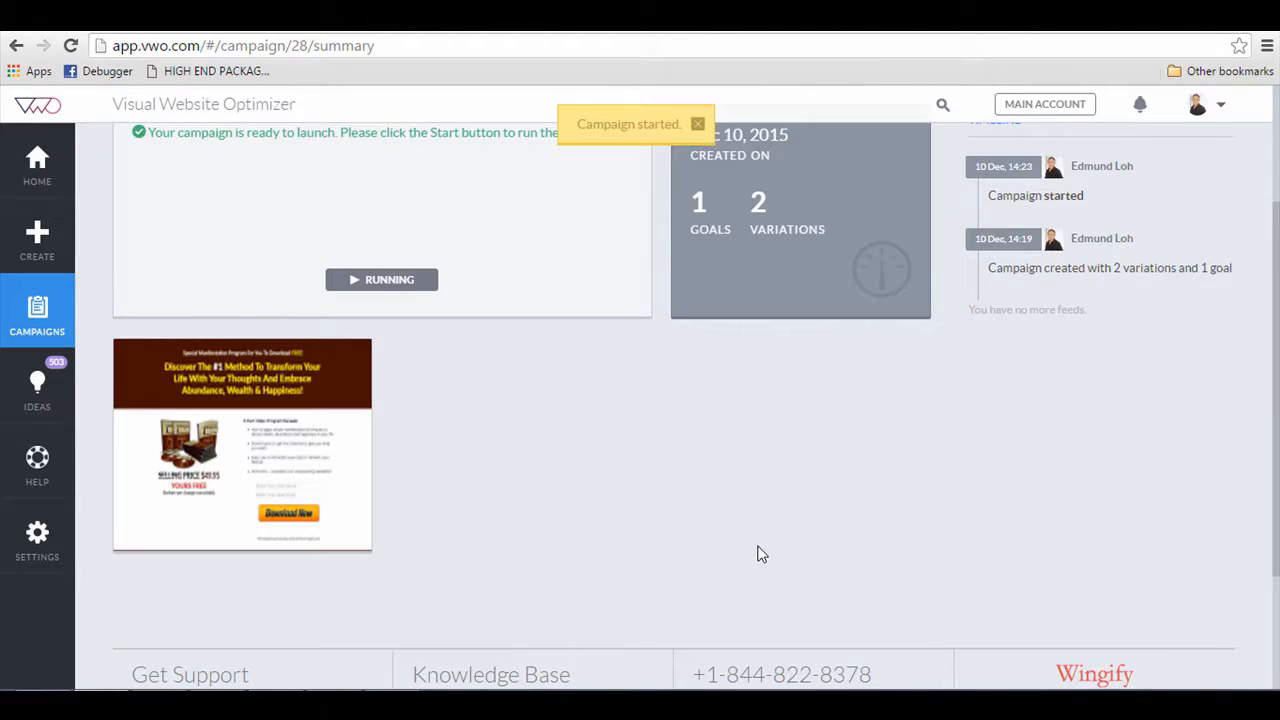
scroll(760, 552, "up", 3)
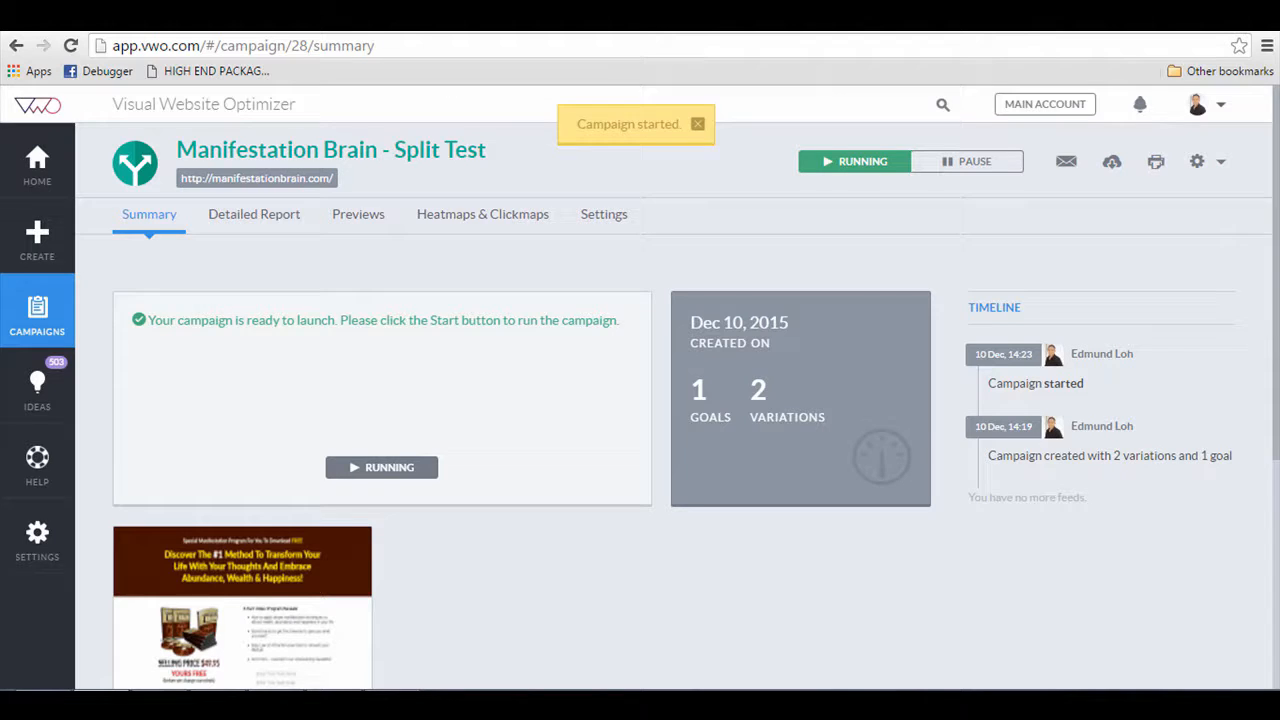
left_click(290, 16)
left_click(293, 48)
key("ctrl+c")
key("ctrl+t")
key("ctrl+v")
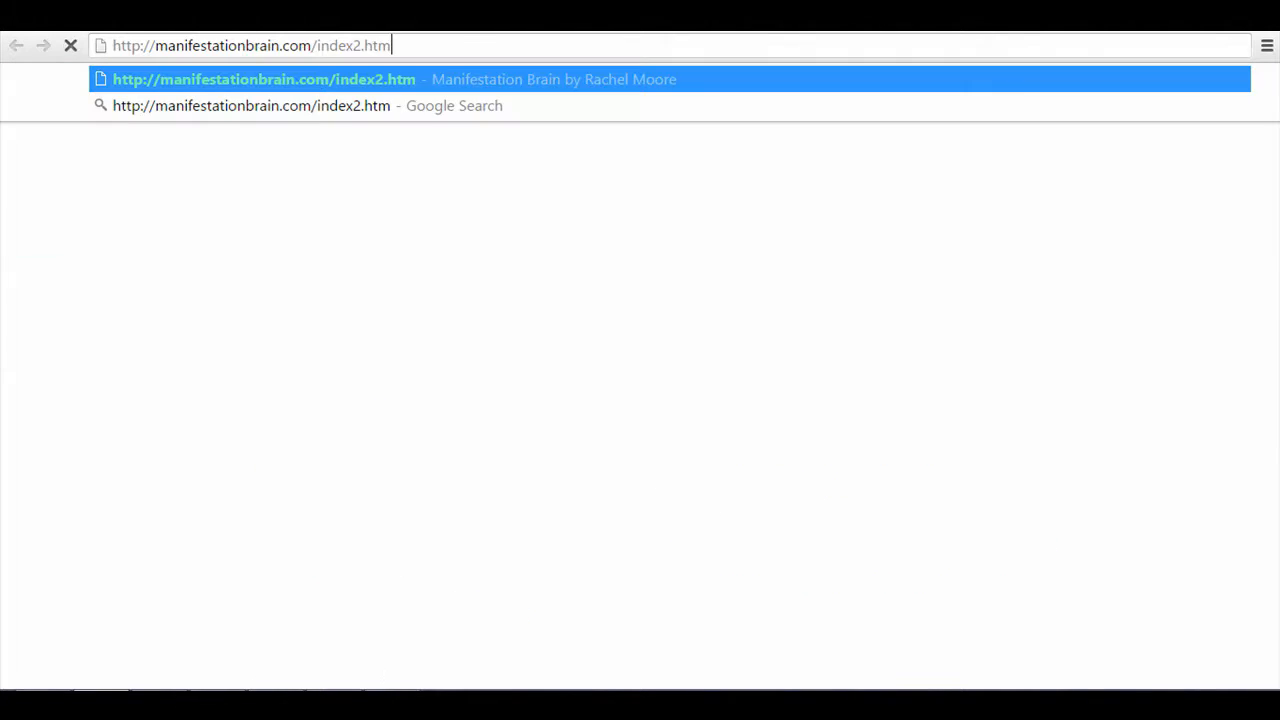
left_click_drag(323, 47, 520, 46)
key("BackSpace")
key("Return")
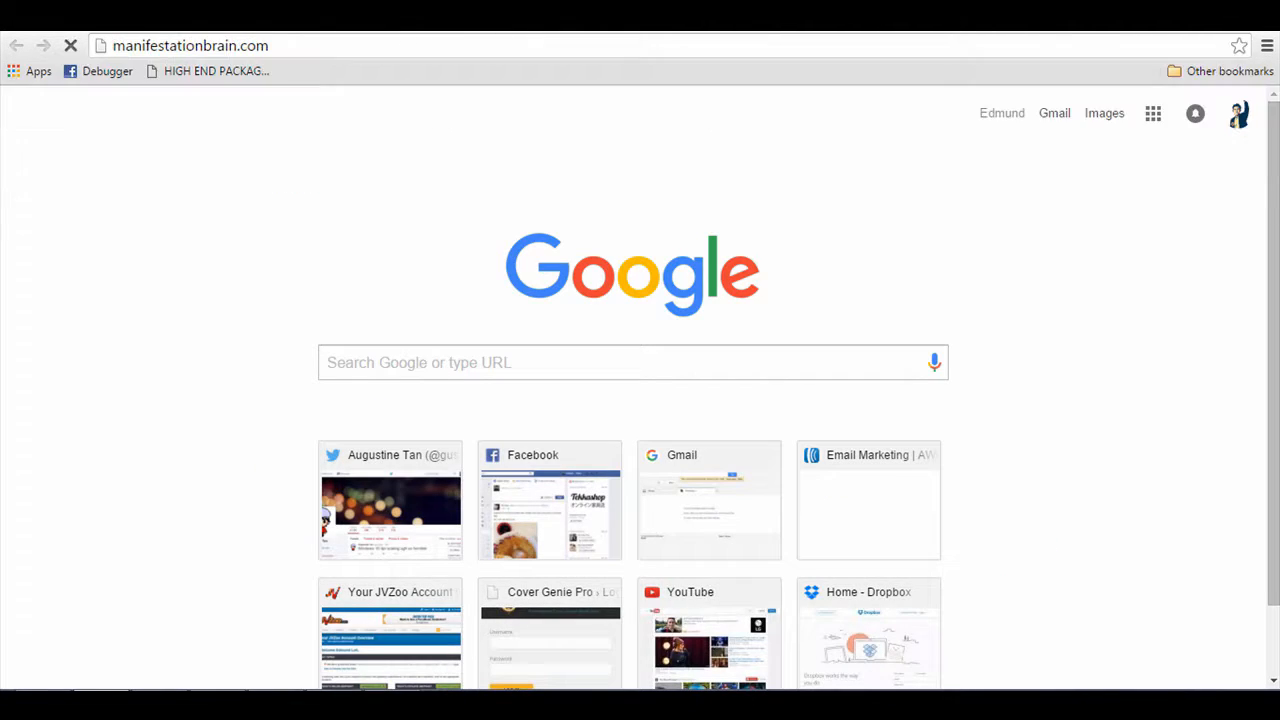